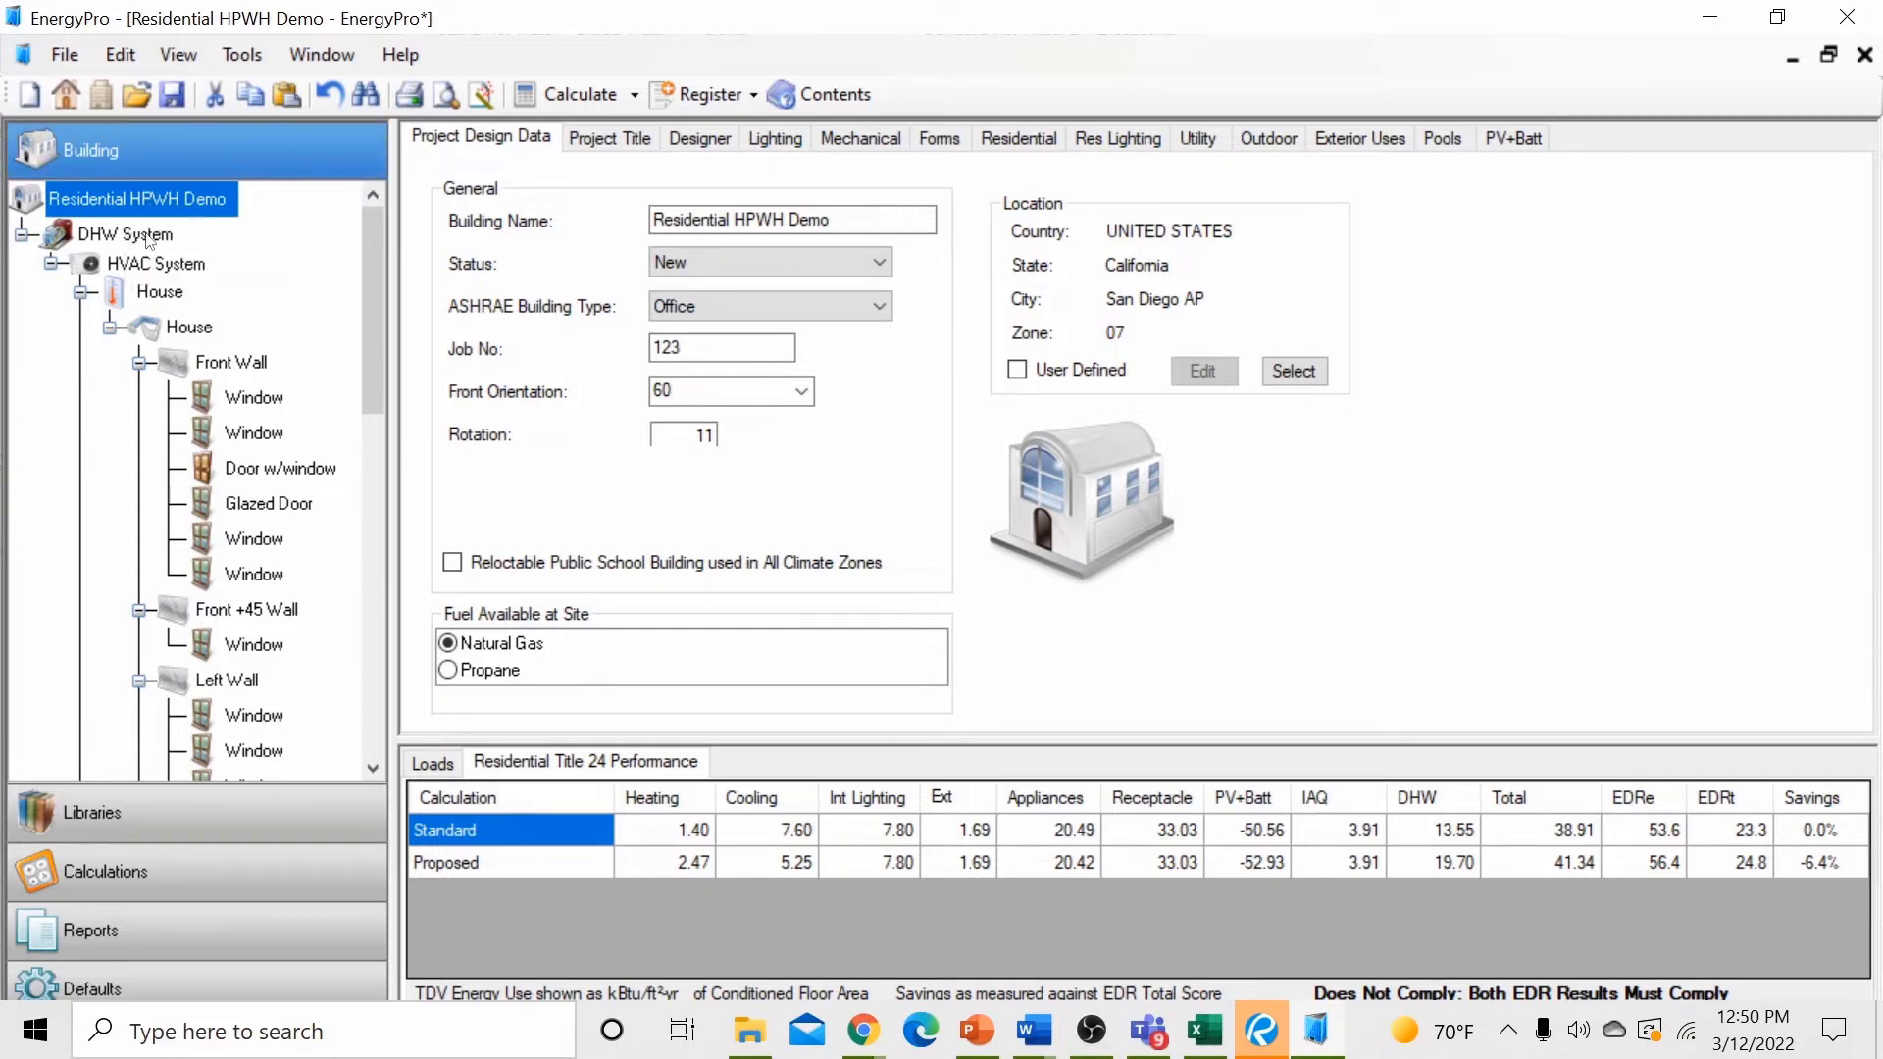
Step: Show the DHW System's Domestic Hot Water settings with its Standard Gas 50 gal or Less boiler
click(125, 235)
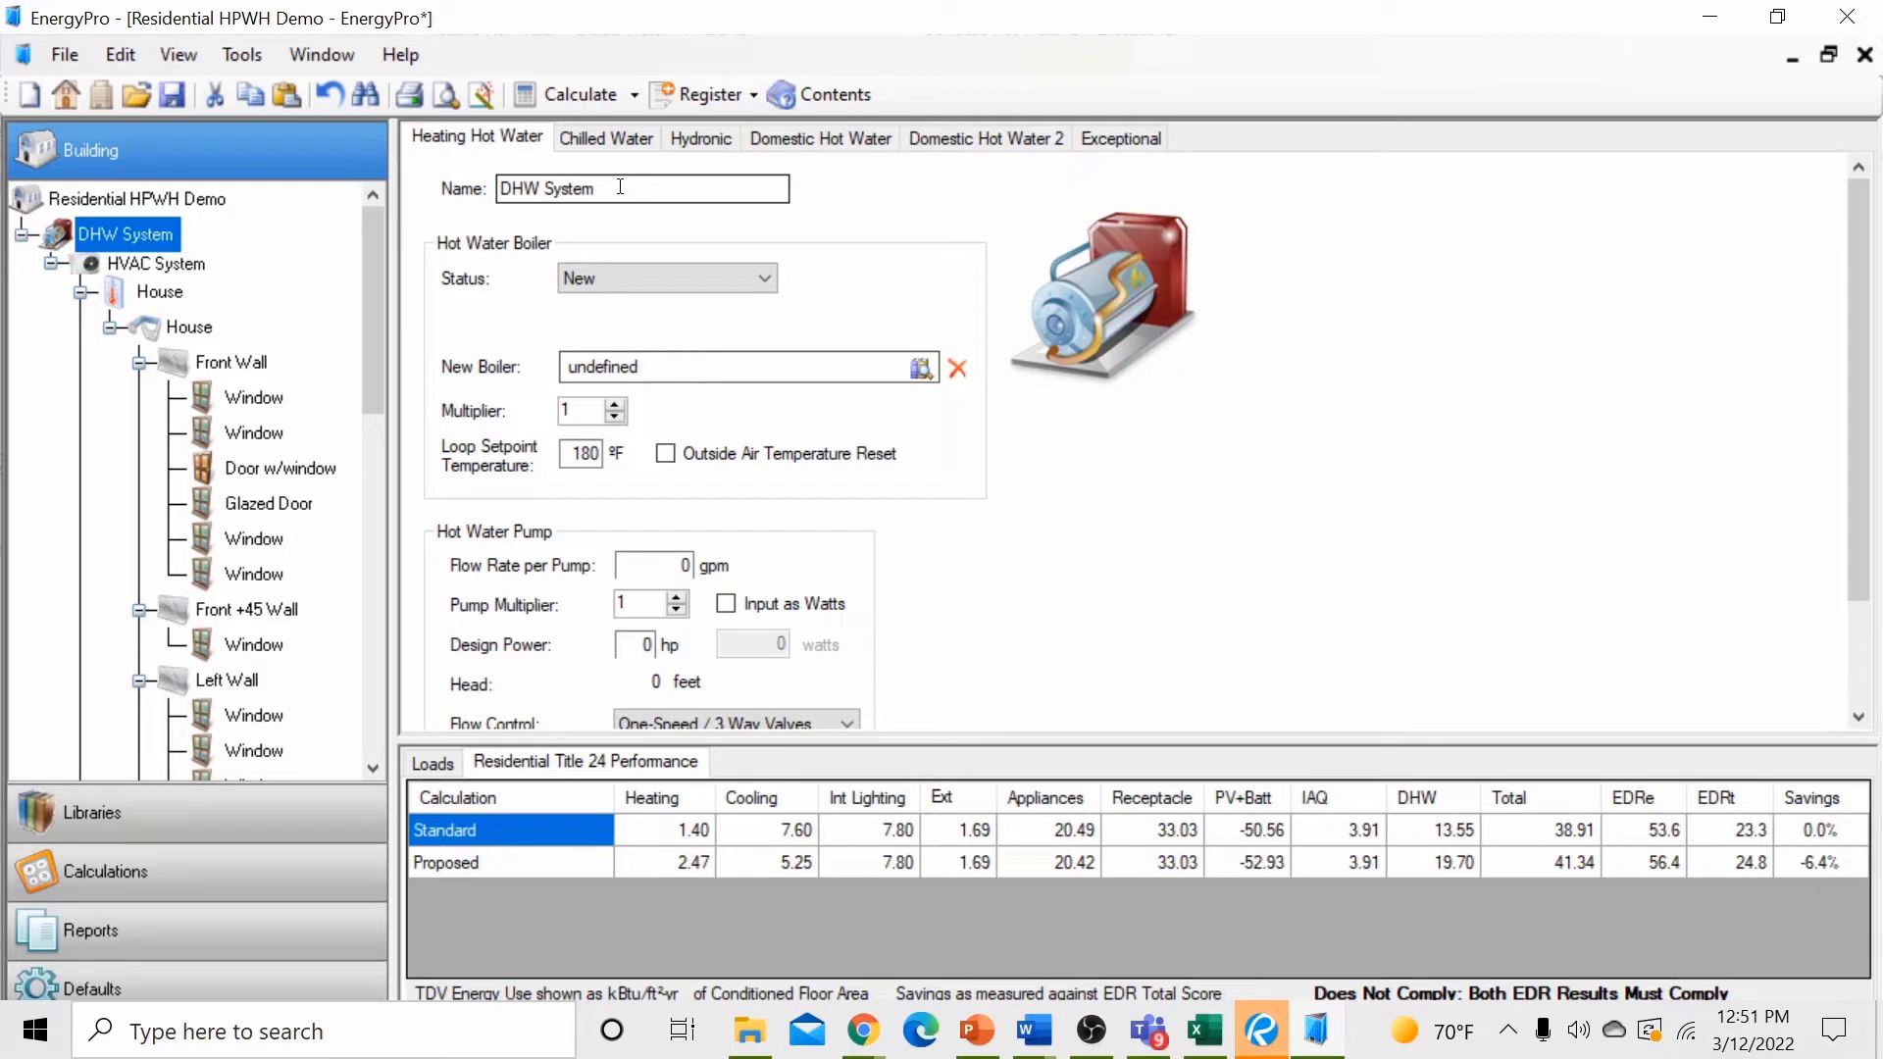
click(815, 140)
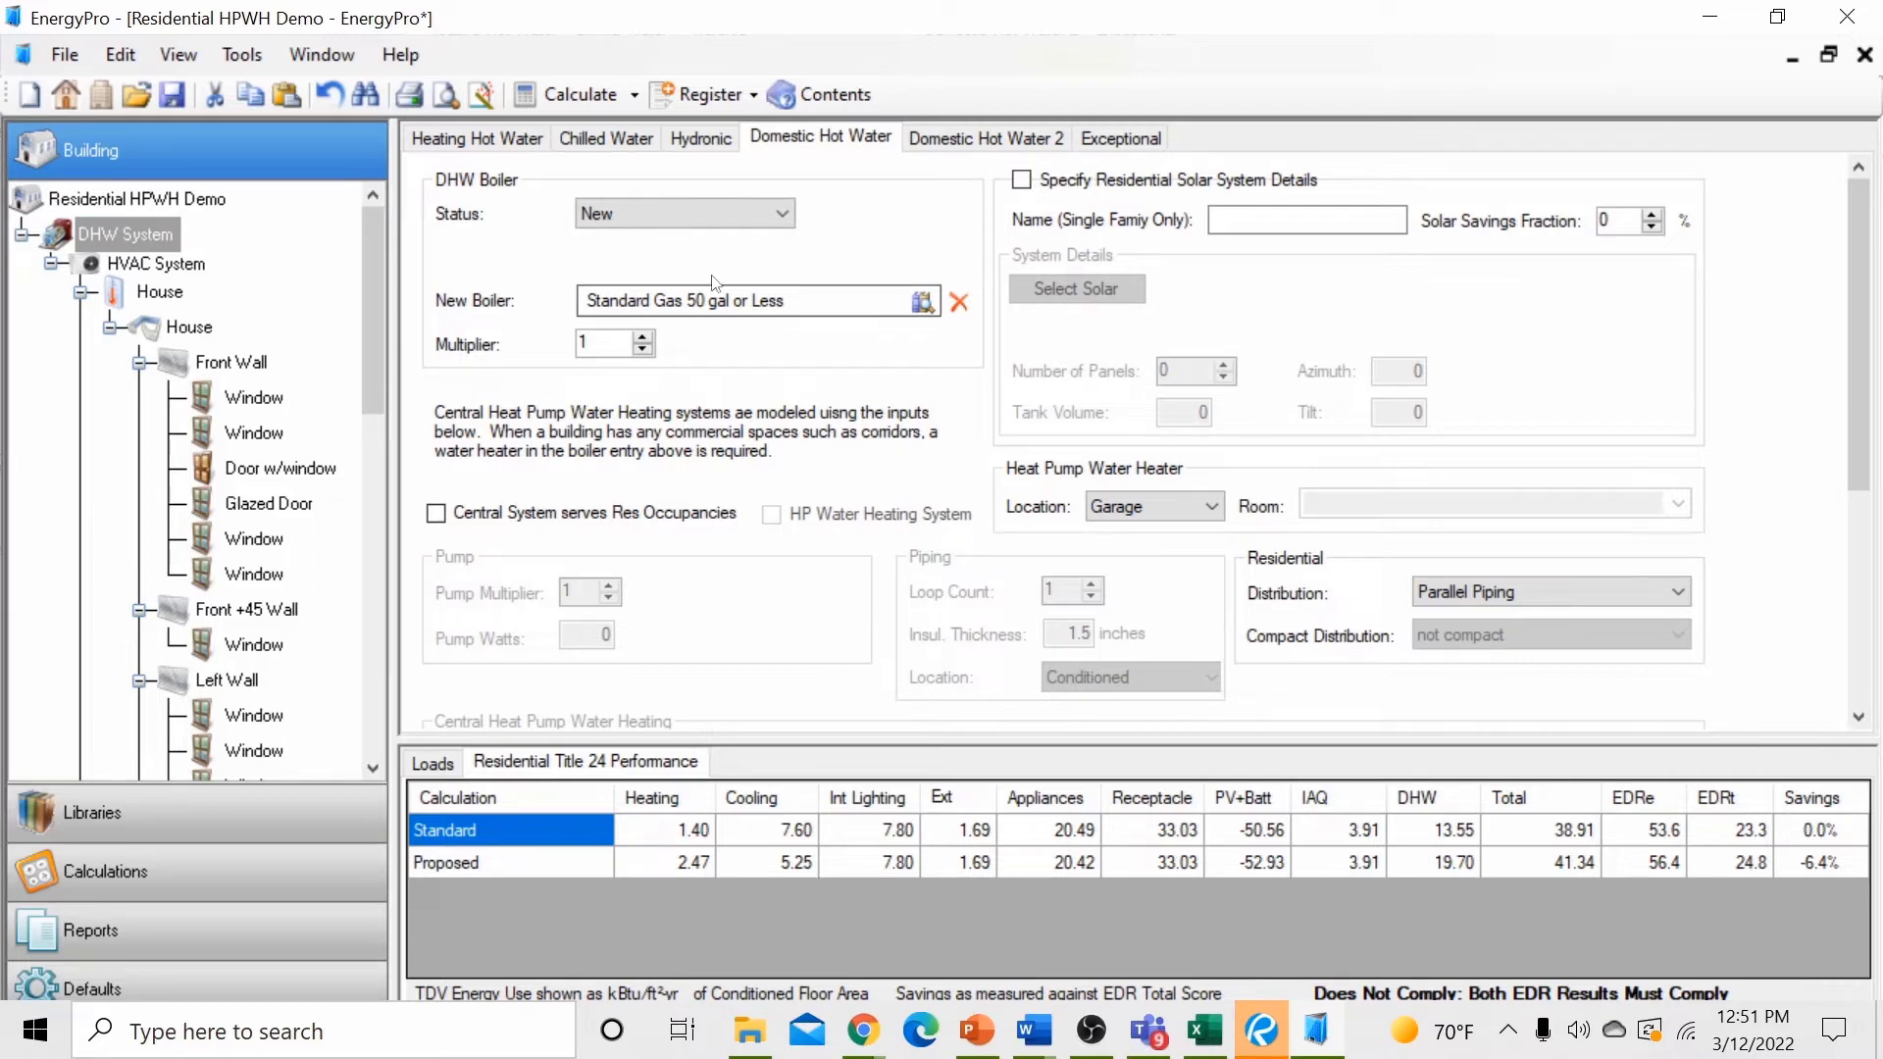
Step: Add a sixth water heater to the library as a copy of Standard Gas 50 gal or Less
click(712, 304)
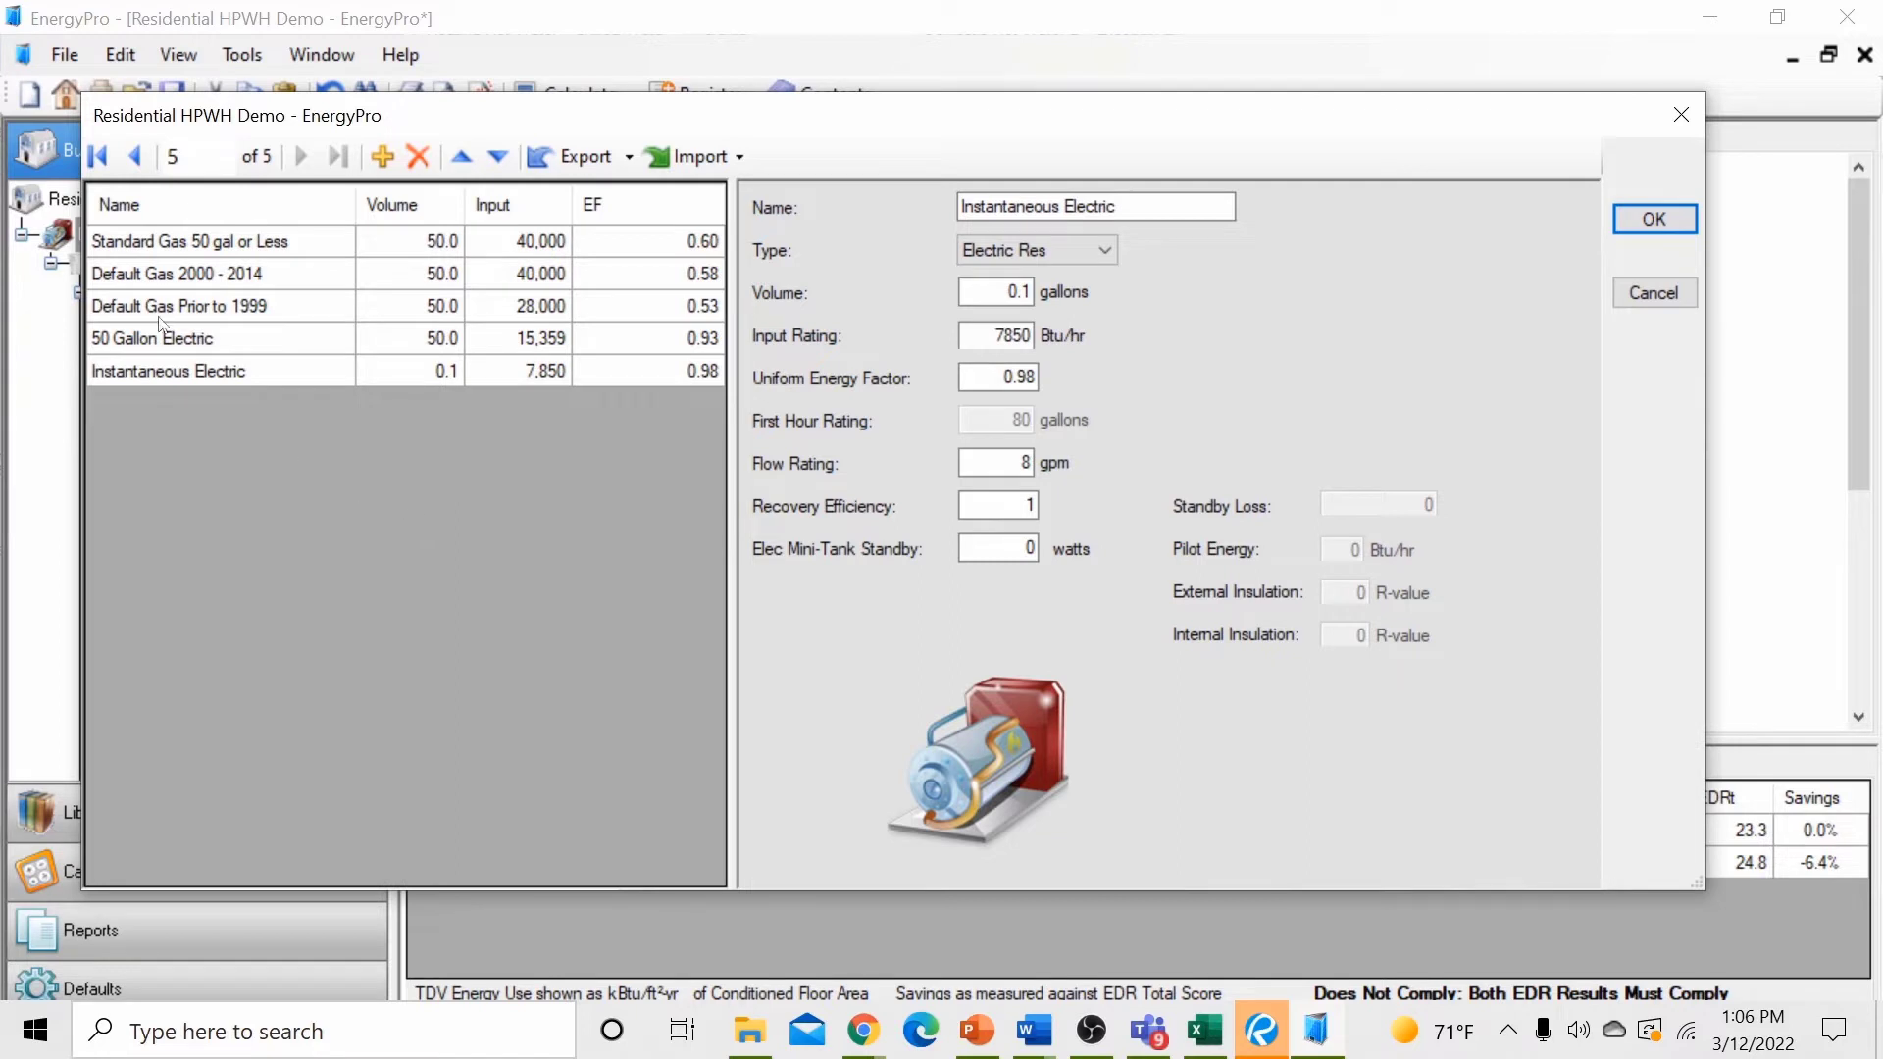
click(127, 243)
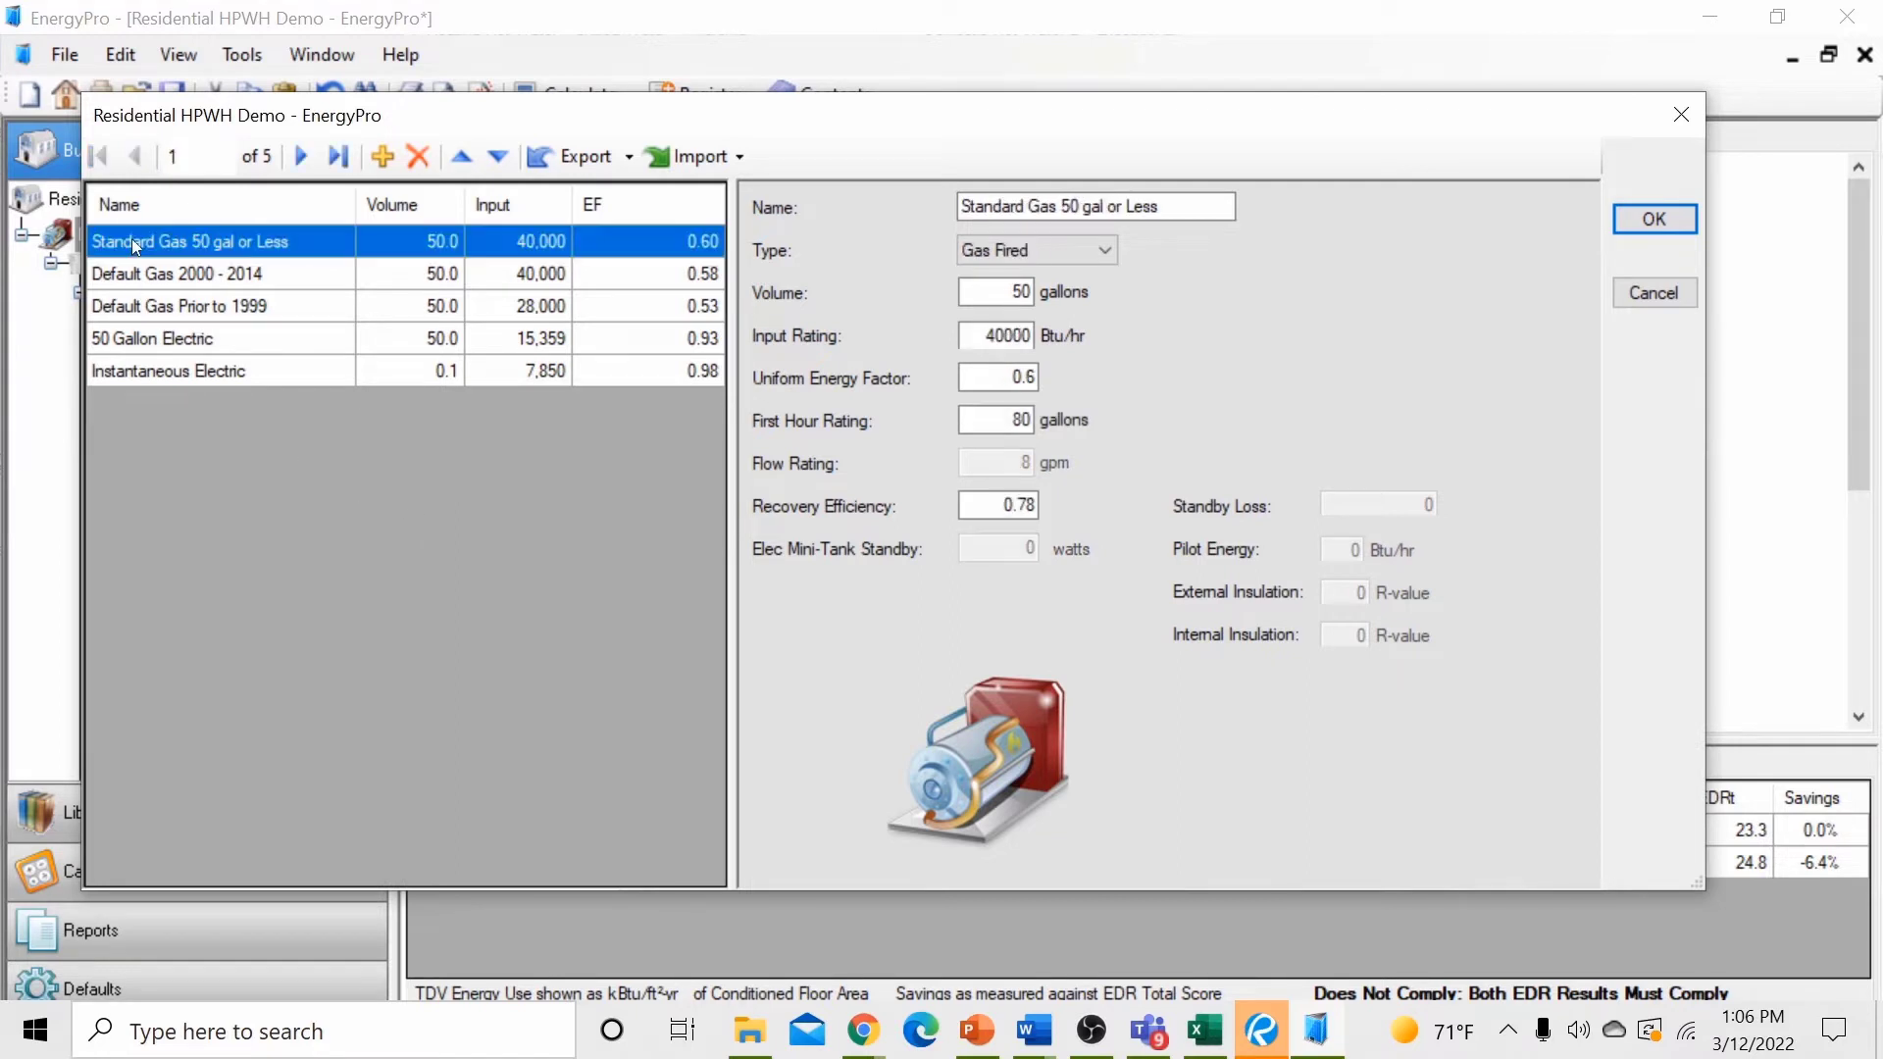
click(386, 157)
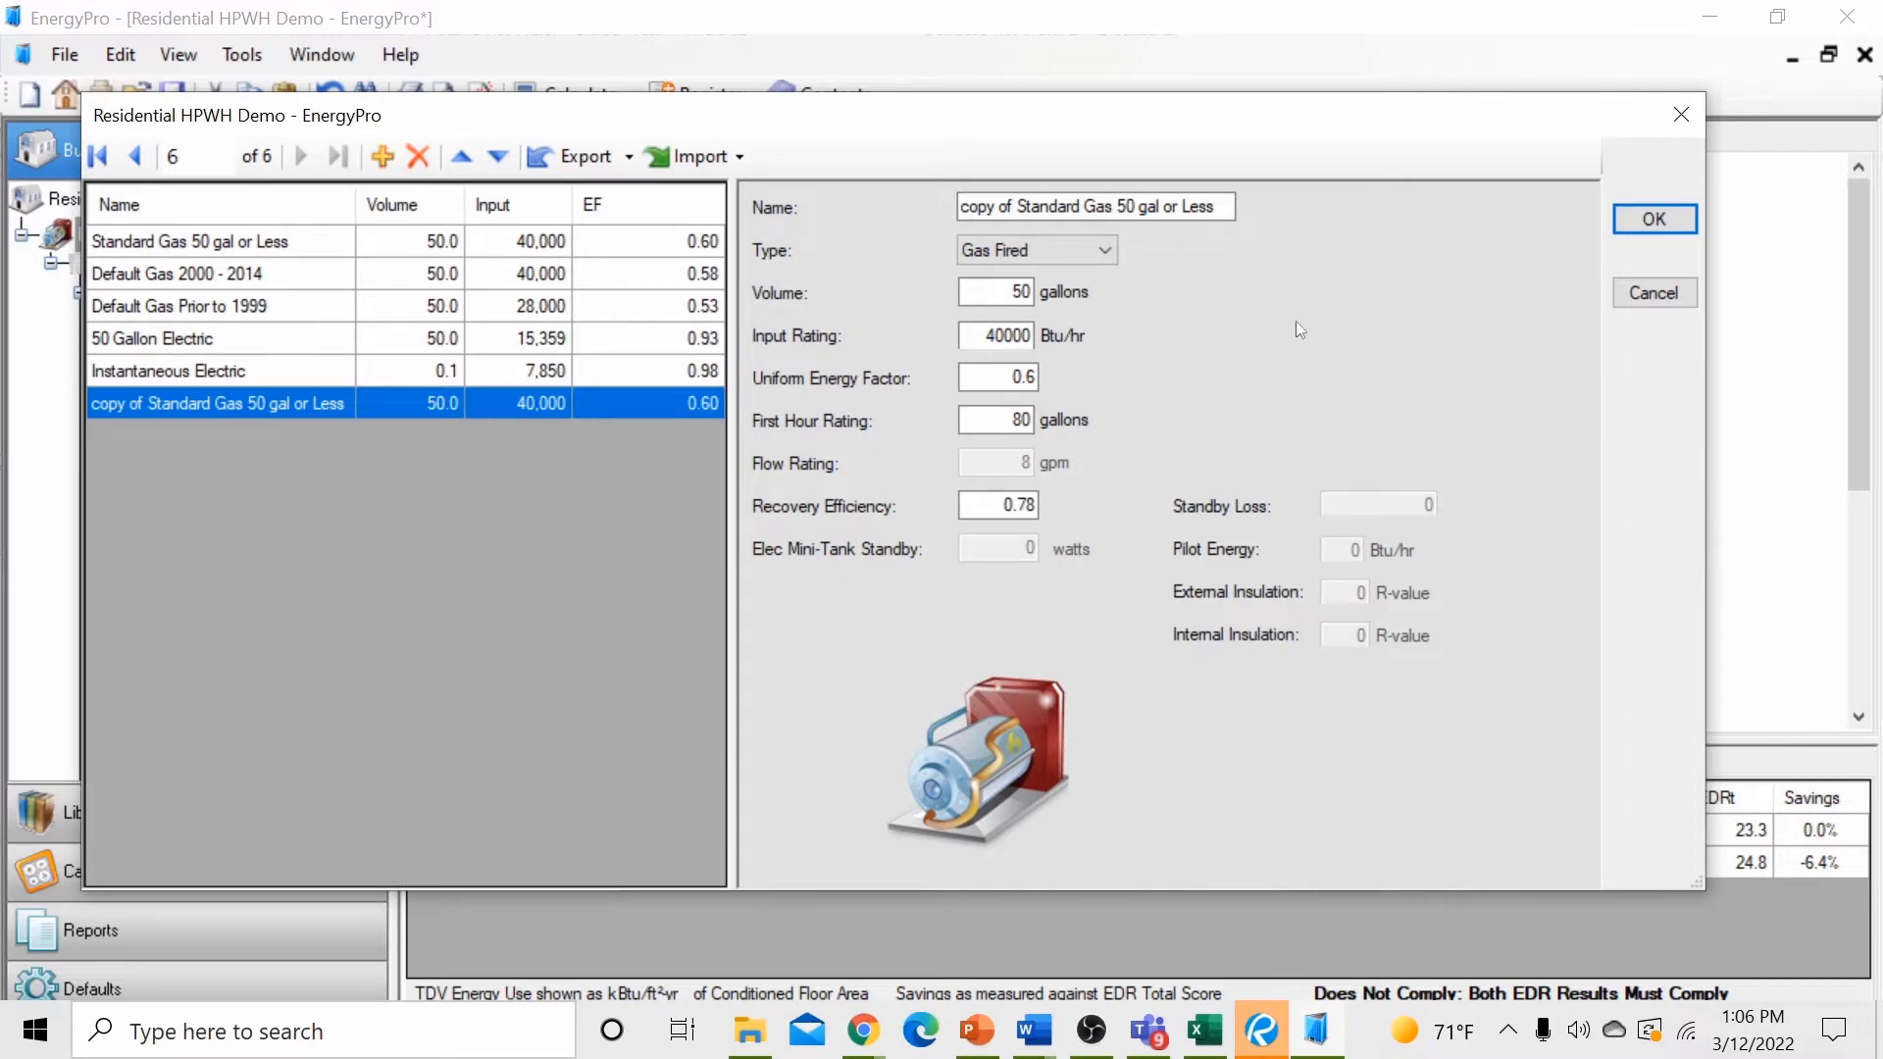
click(1225, 206)
Step: Change the copied water heater's type to Heat Pump and open the Heat Pump Water Heater import catalogue
click(1109, 251)
click(1069, 312)
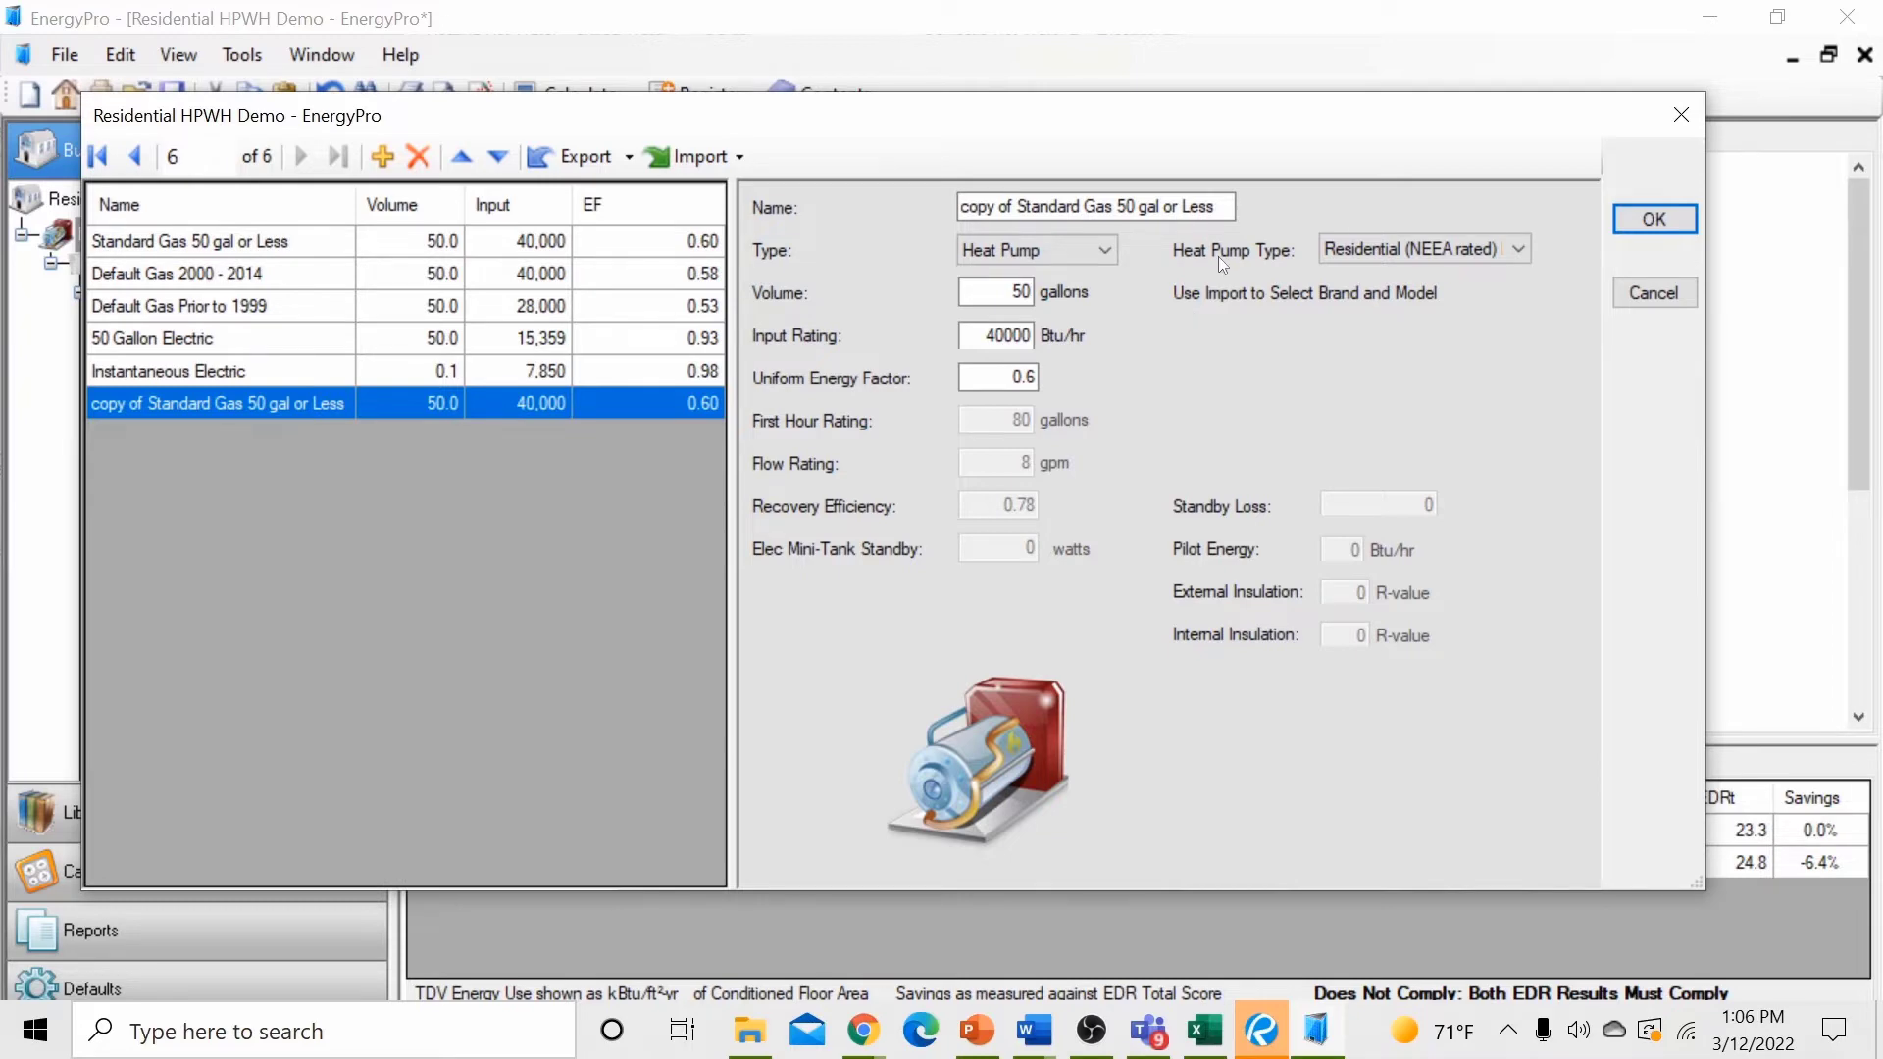
click(688, 156)
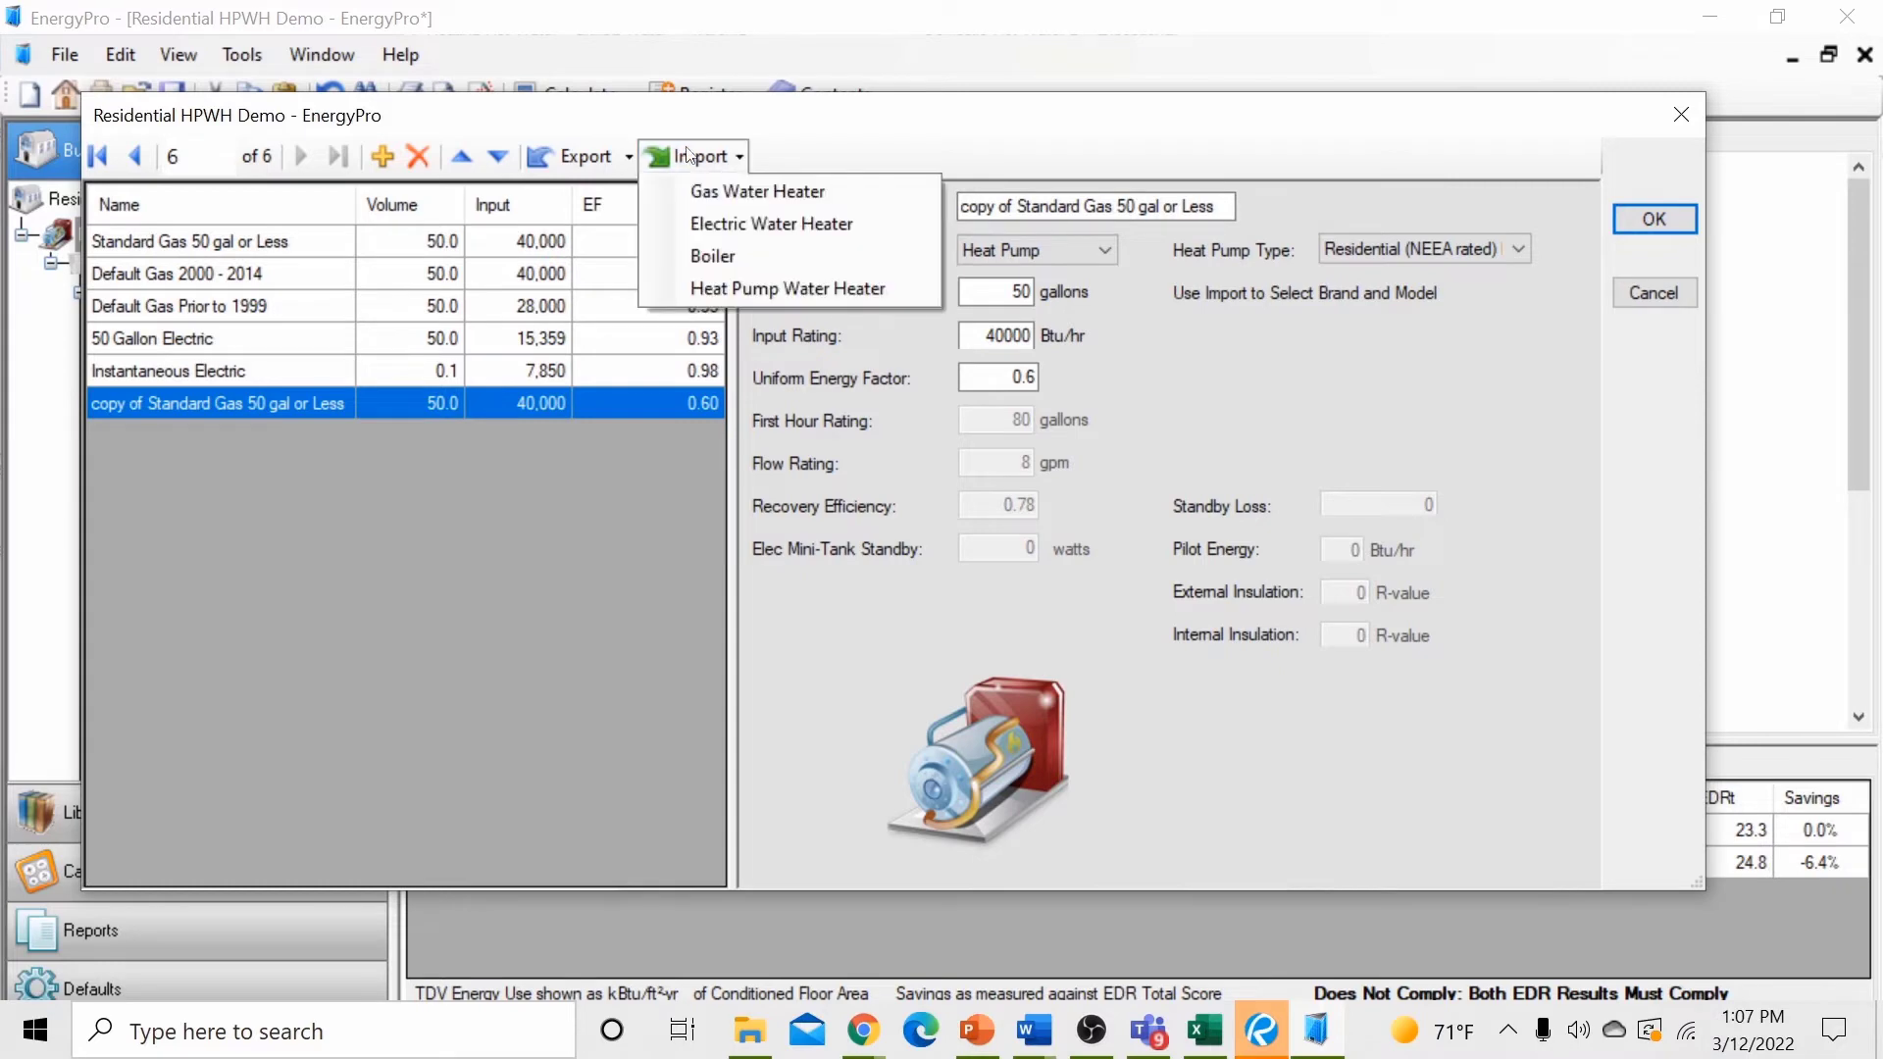
click(780, 287)
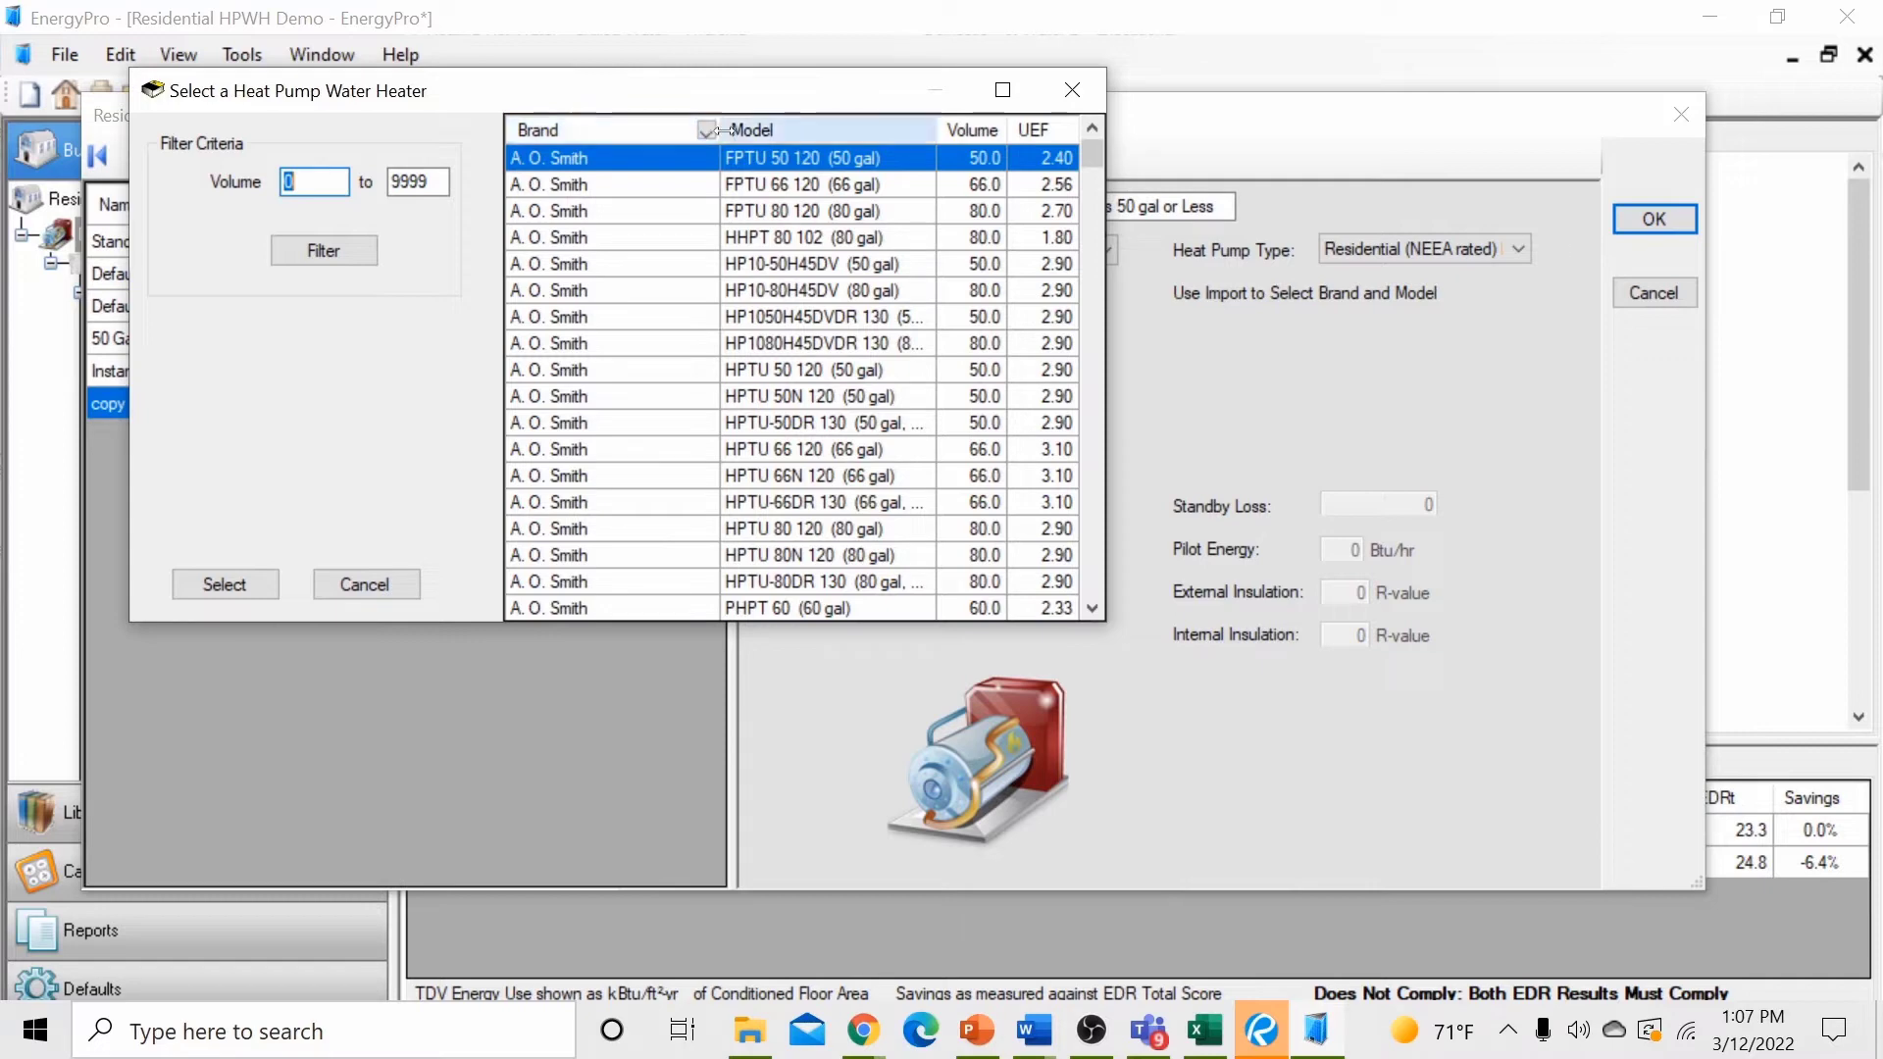
Step: Import the (generic) UEF 2 (50 gal) model and review its volume, input rating and uniform energy factor
mouse_move(1094, 157)
mouse_down()
mouse_move(1110, 620)
mouse_move(1075, 149)
mouse_up()
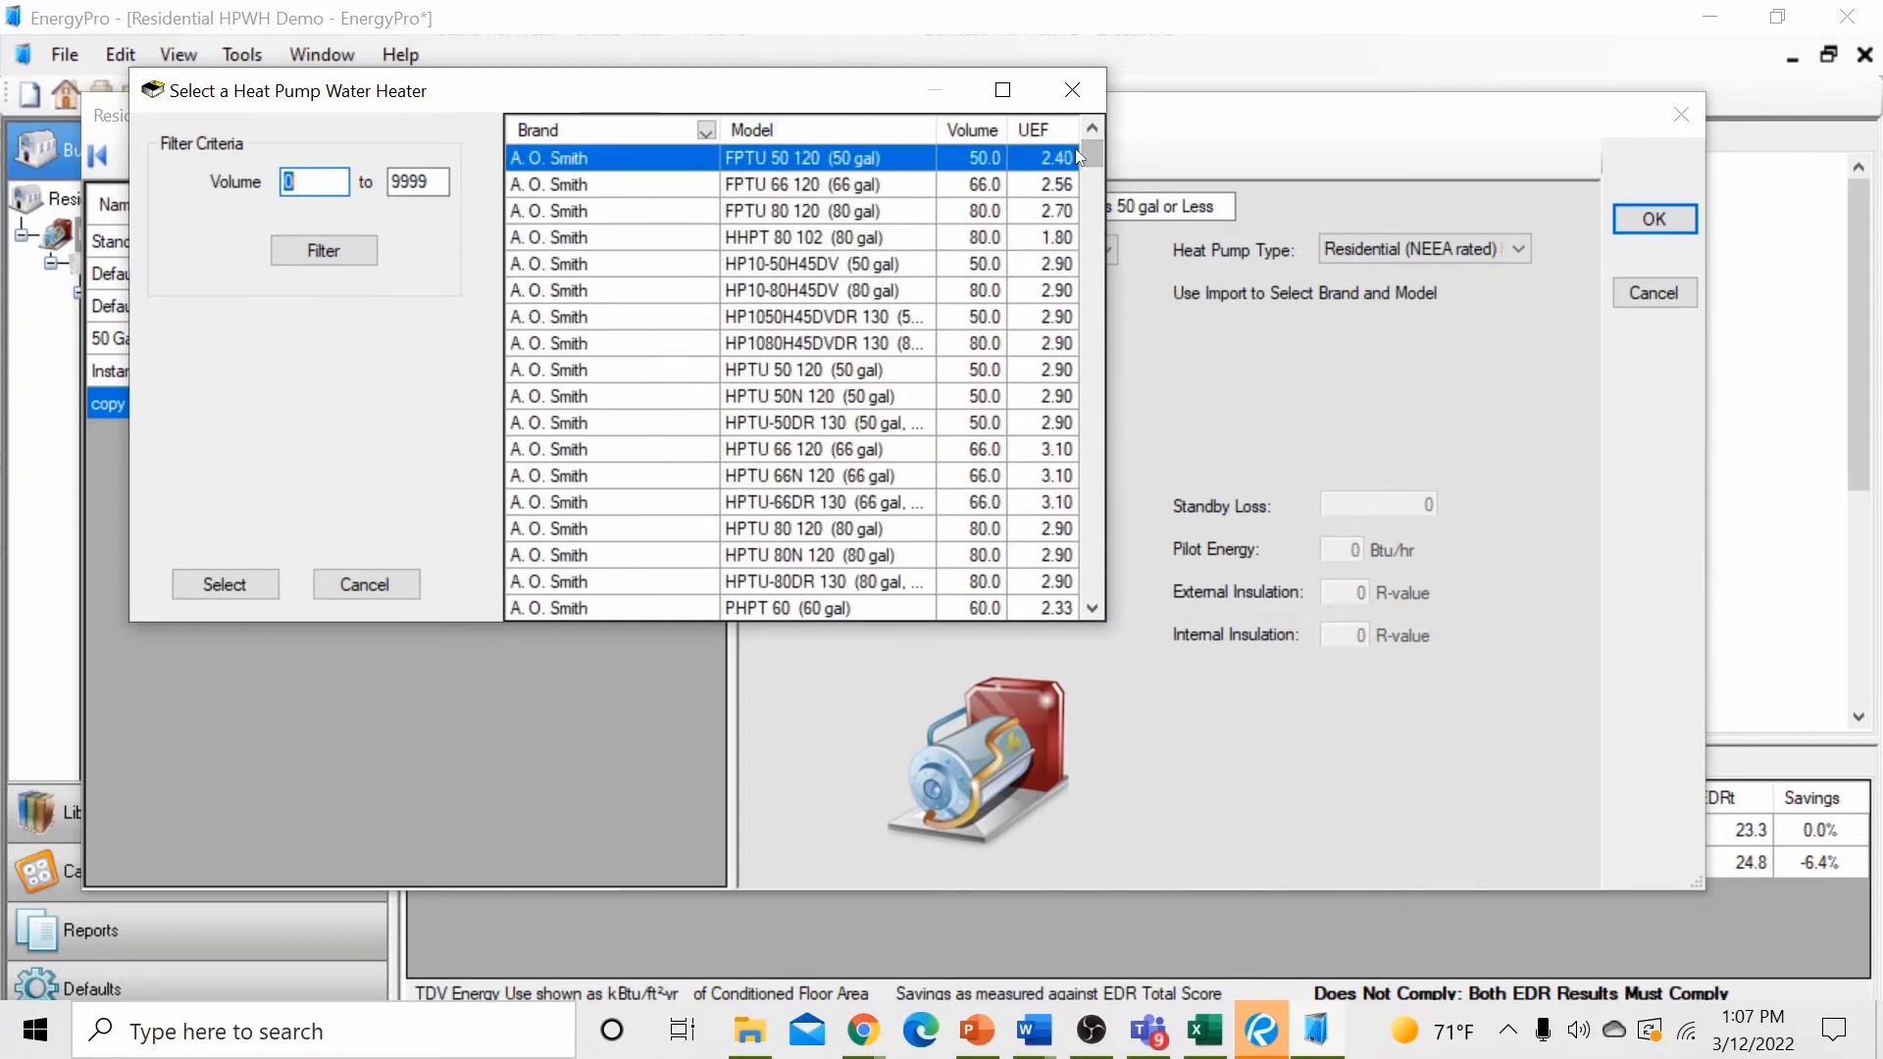
click(706, 132)
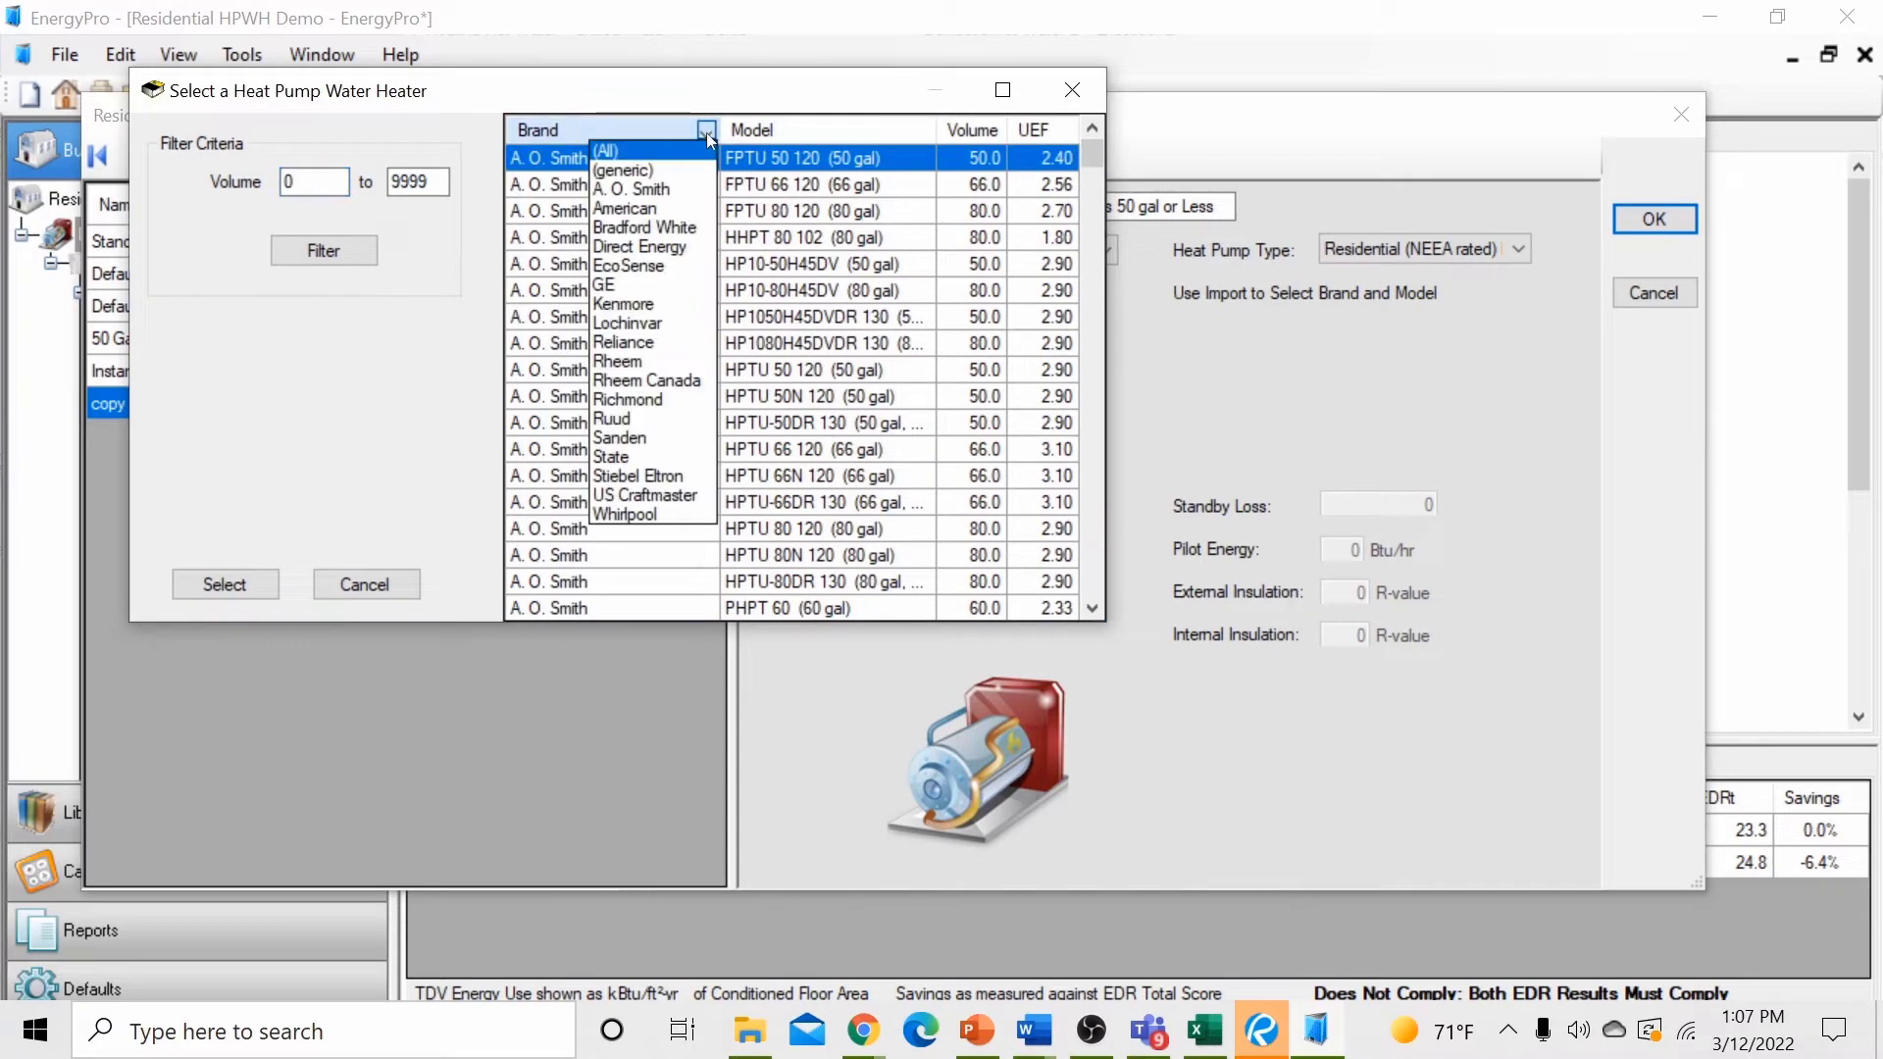
click(638, 170)
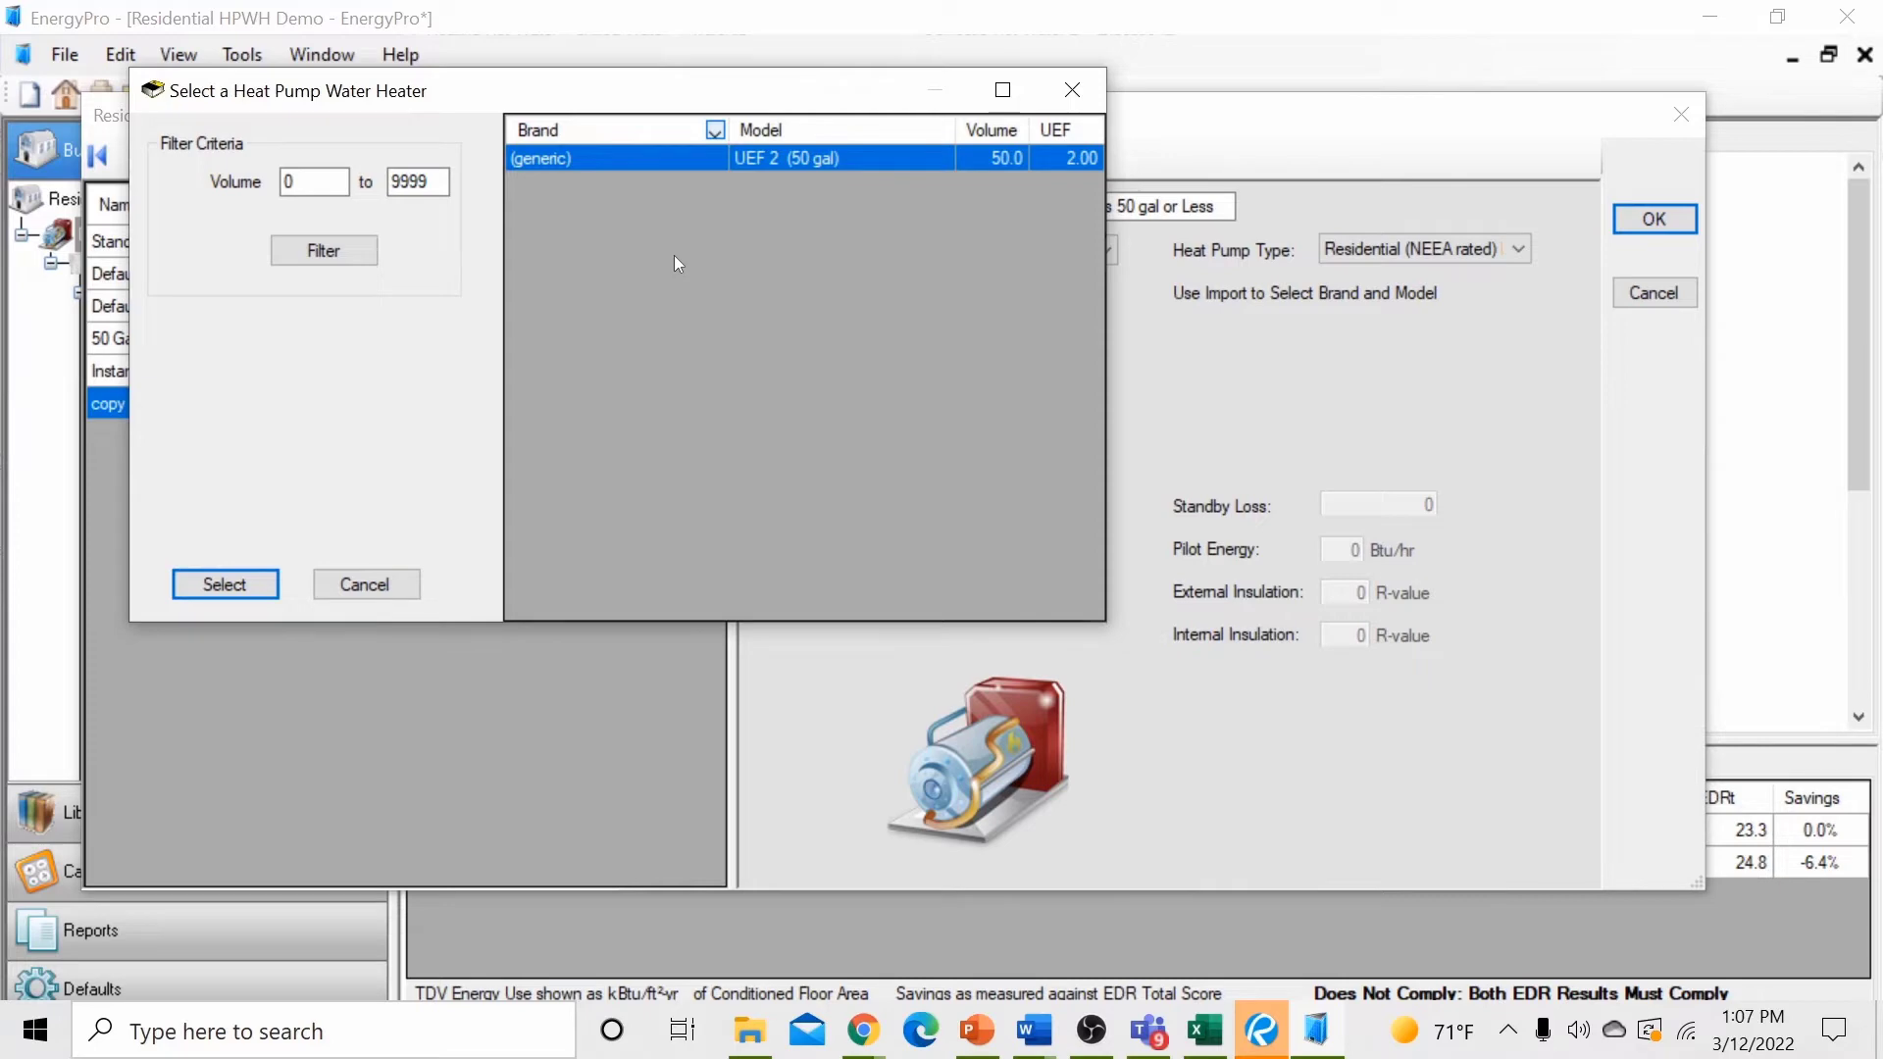
click(212, 585)
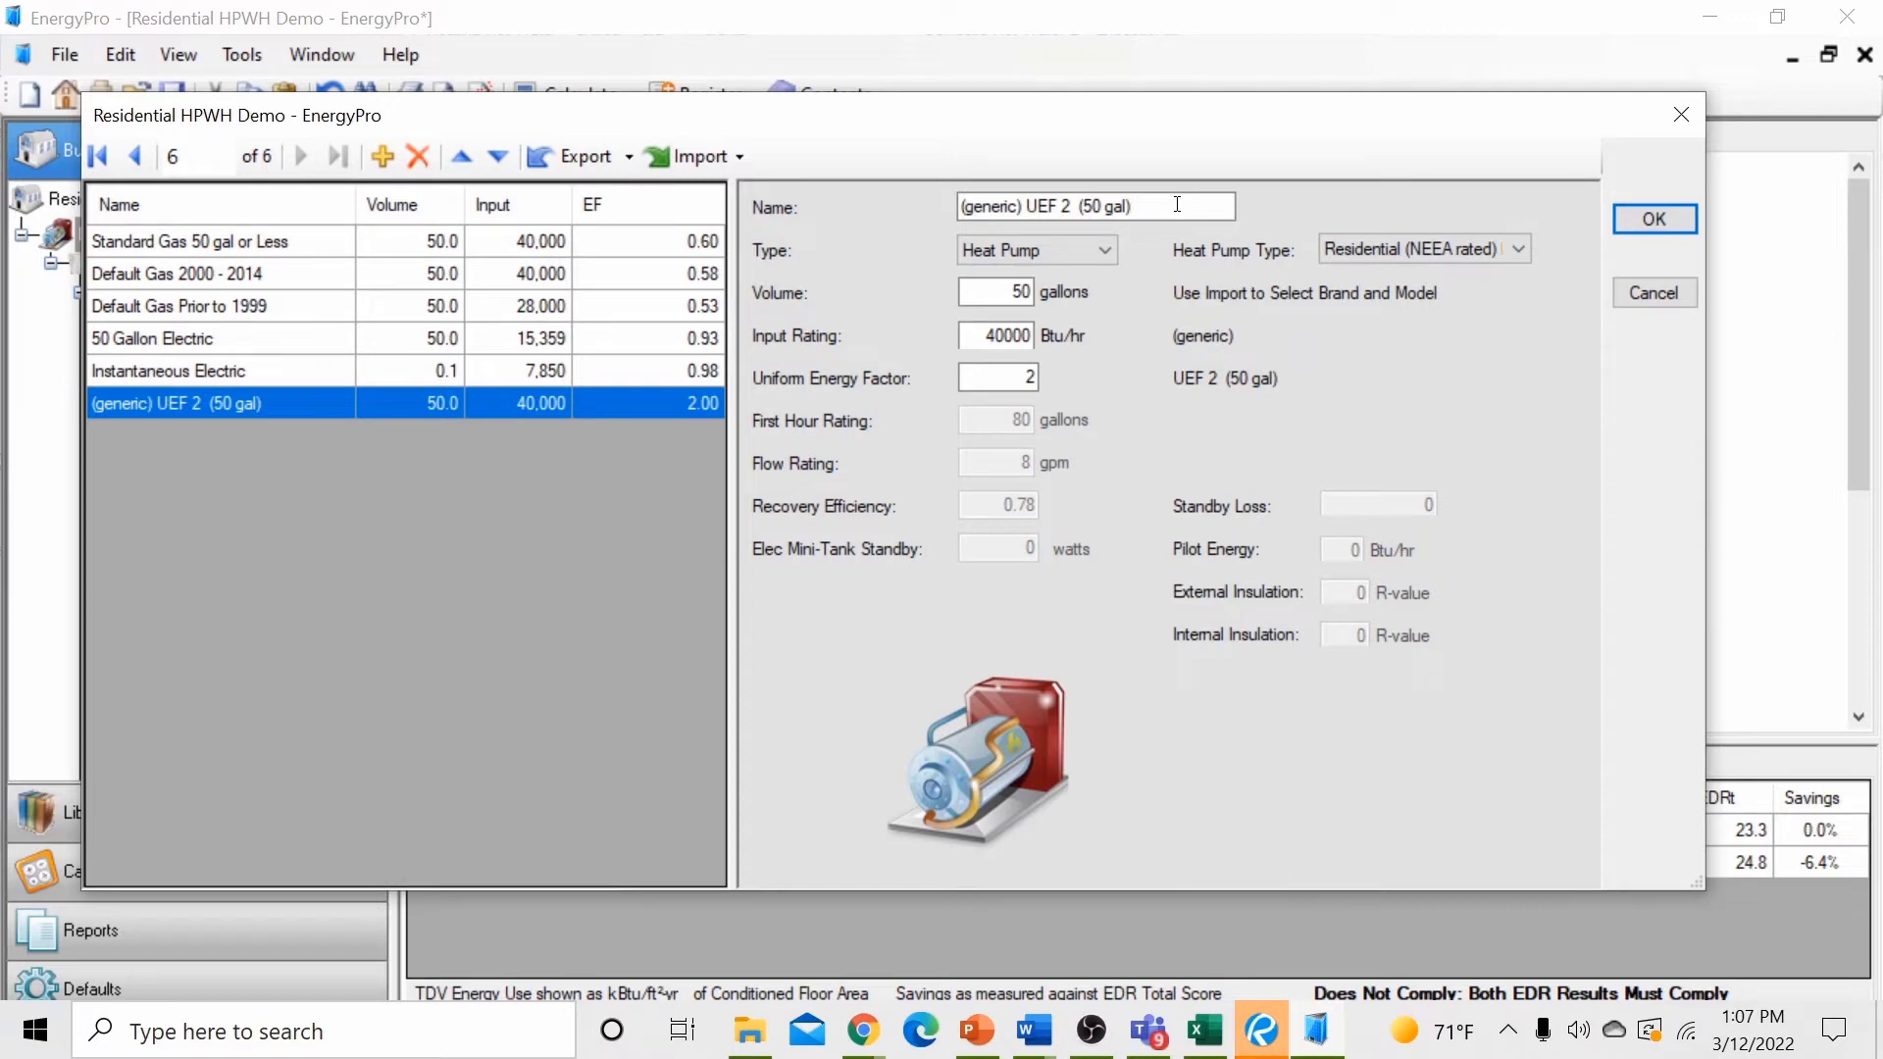
key(Tab)
key(Tab)
click(970, 332)
drag(986, 335, 997, 335)
click(1018, 379)
Step: Confirm the generic UEF 2 (50 gal) heat pump as the DHW System's New Boiler
click(1661, 218)
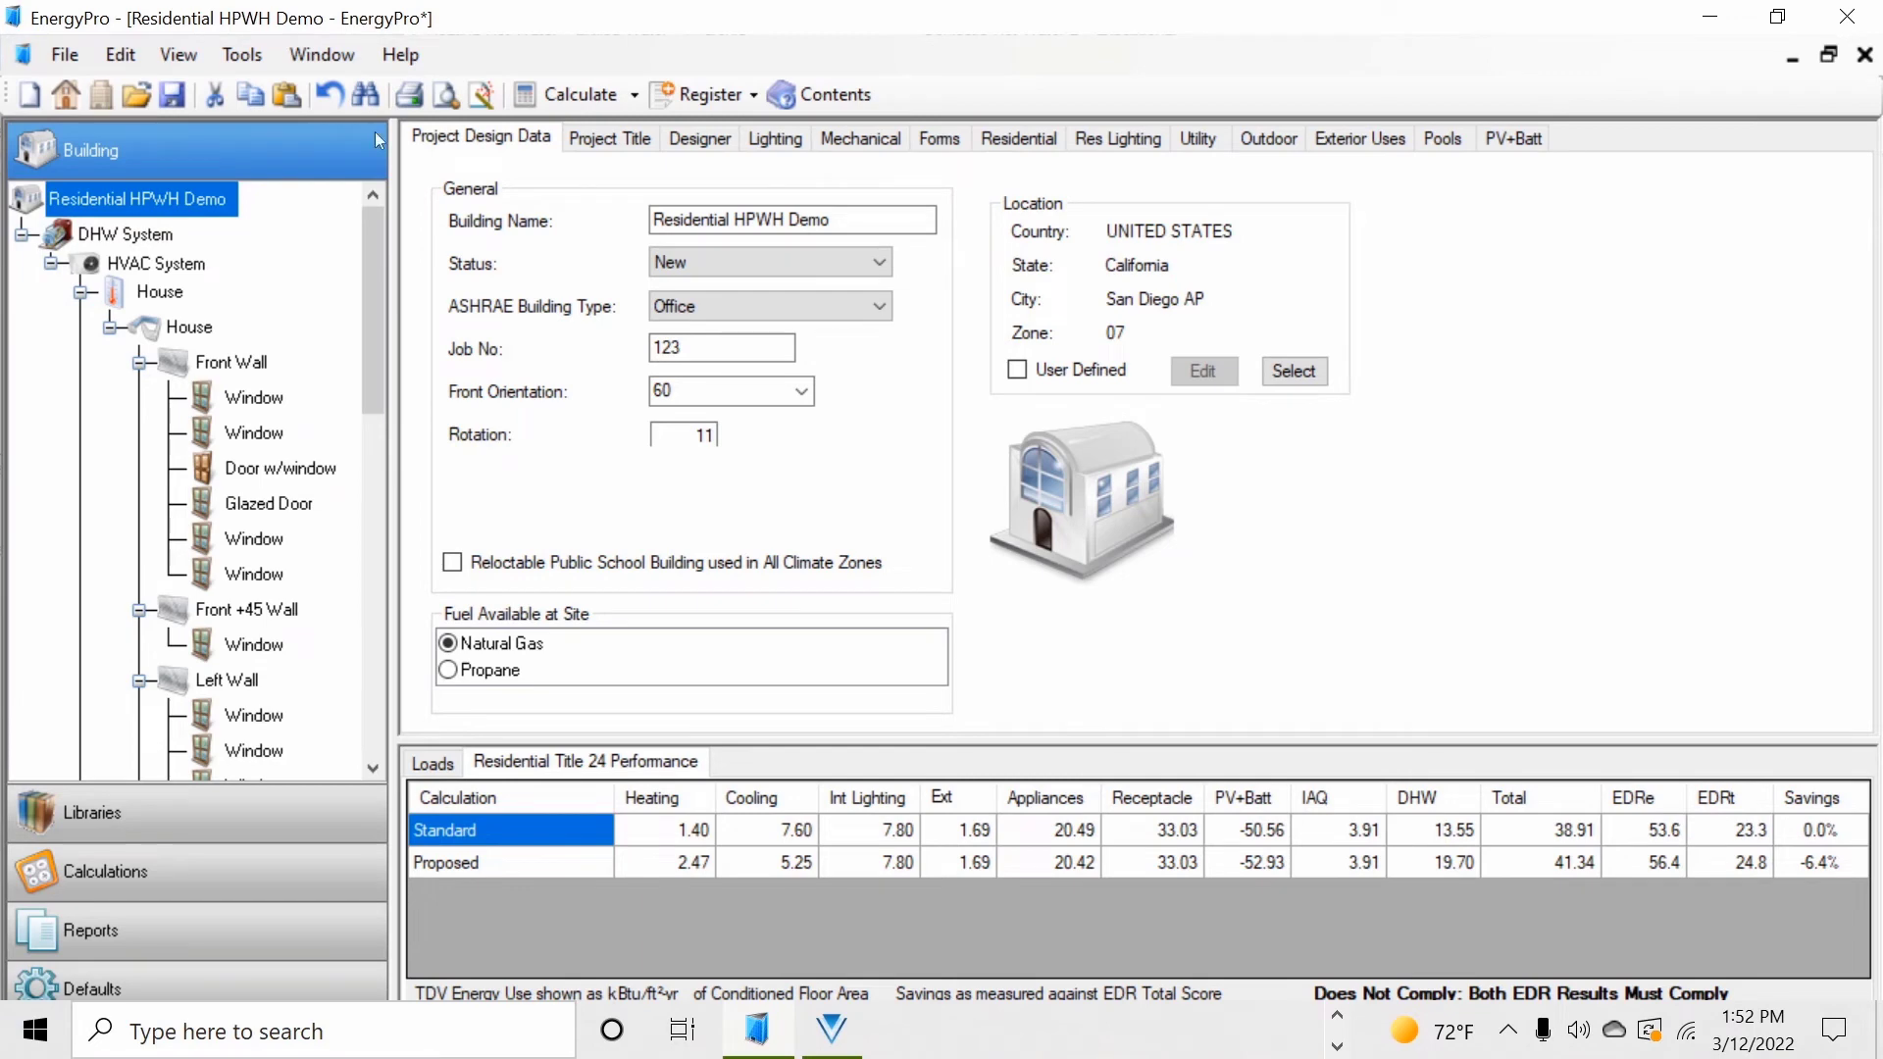
Step: Reopen the DHW System's water heater library and duplicate the (generic) UEF 2 (50 gal) entry
click(143, 242)
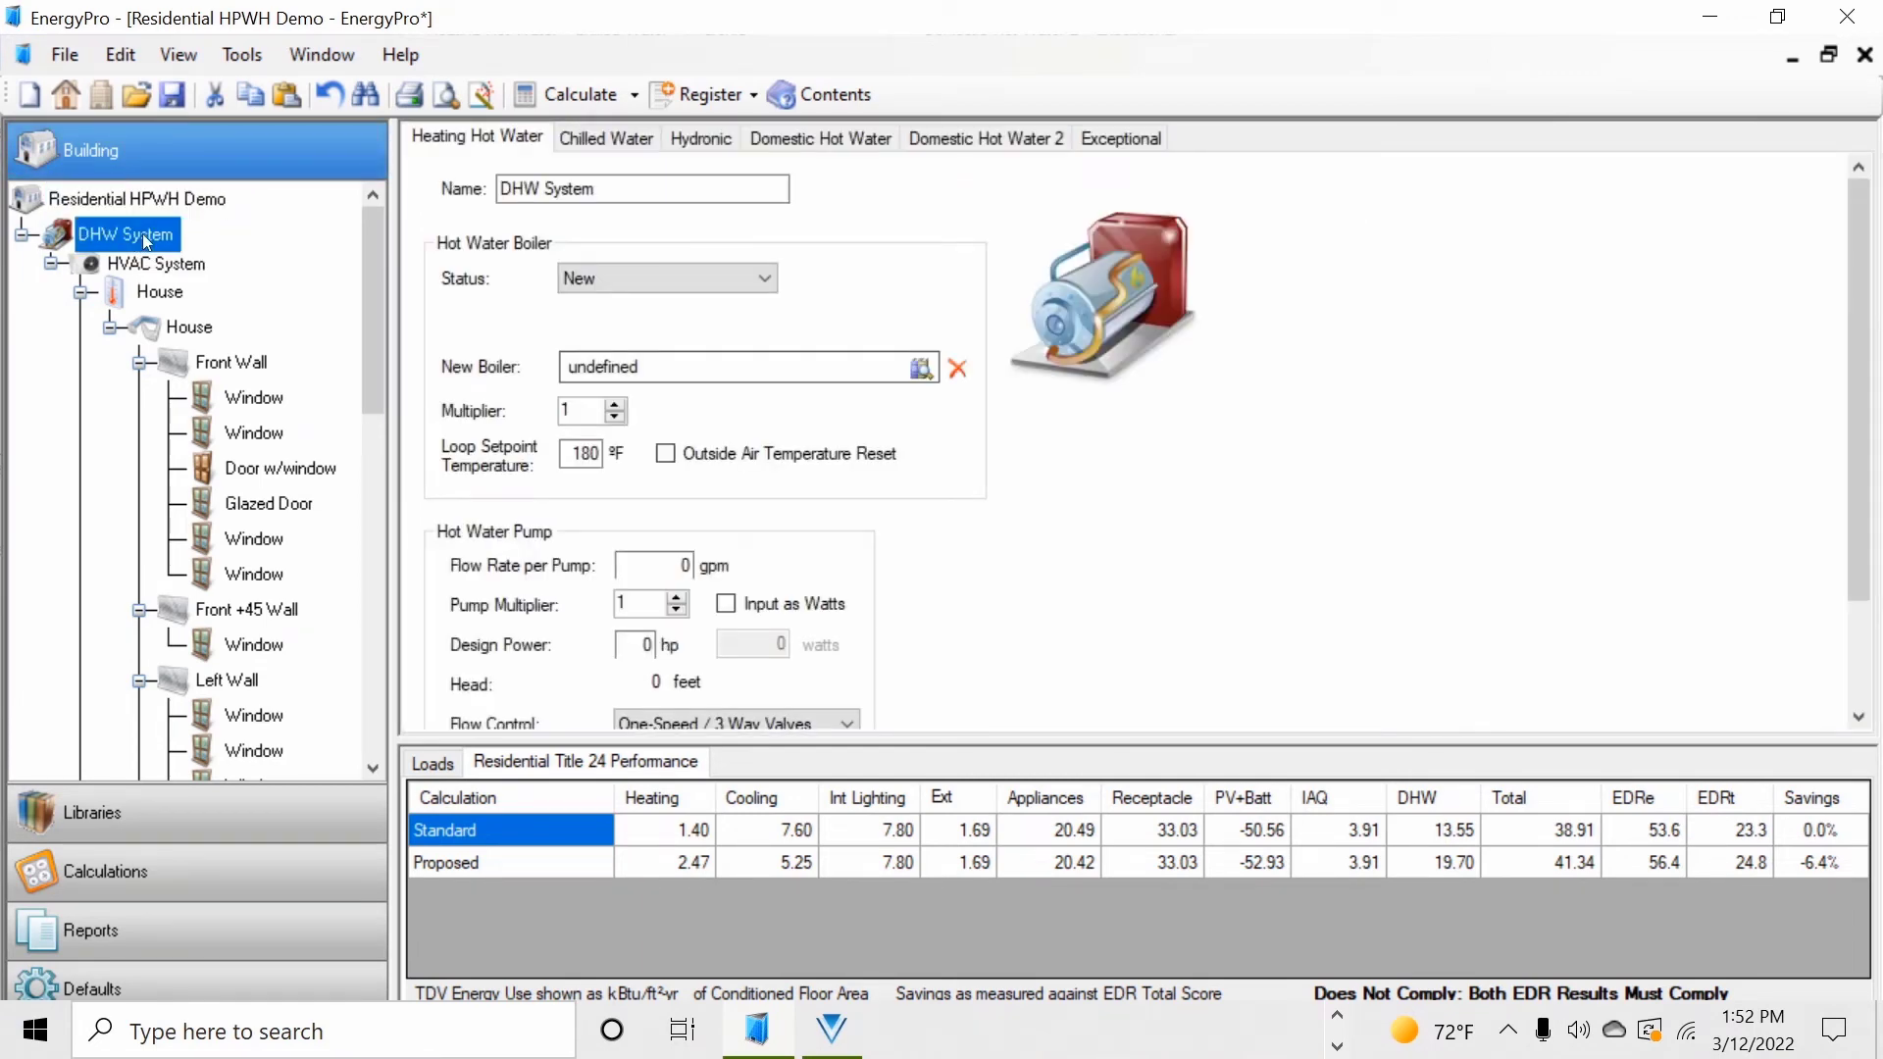
click(858, 147)
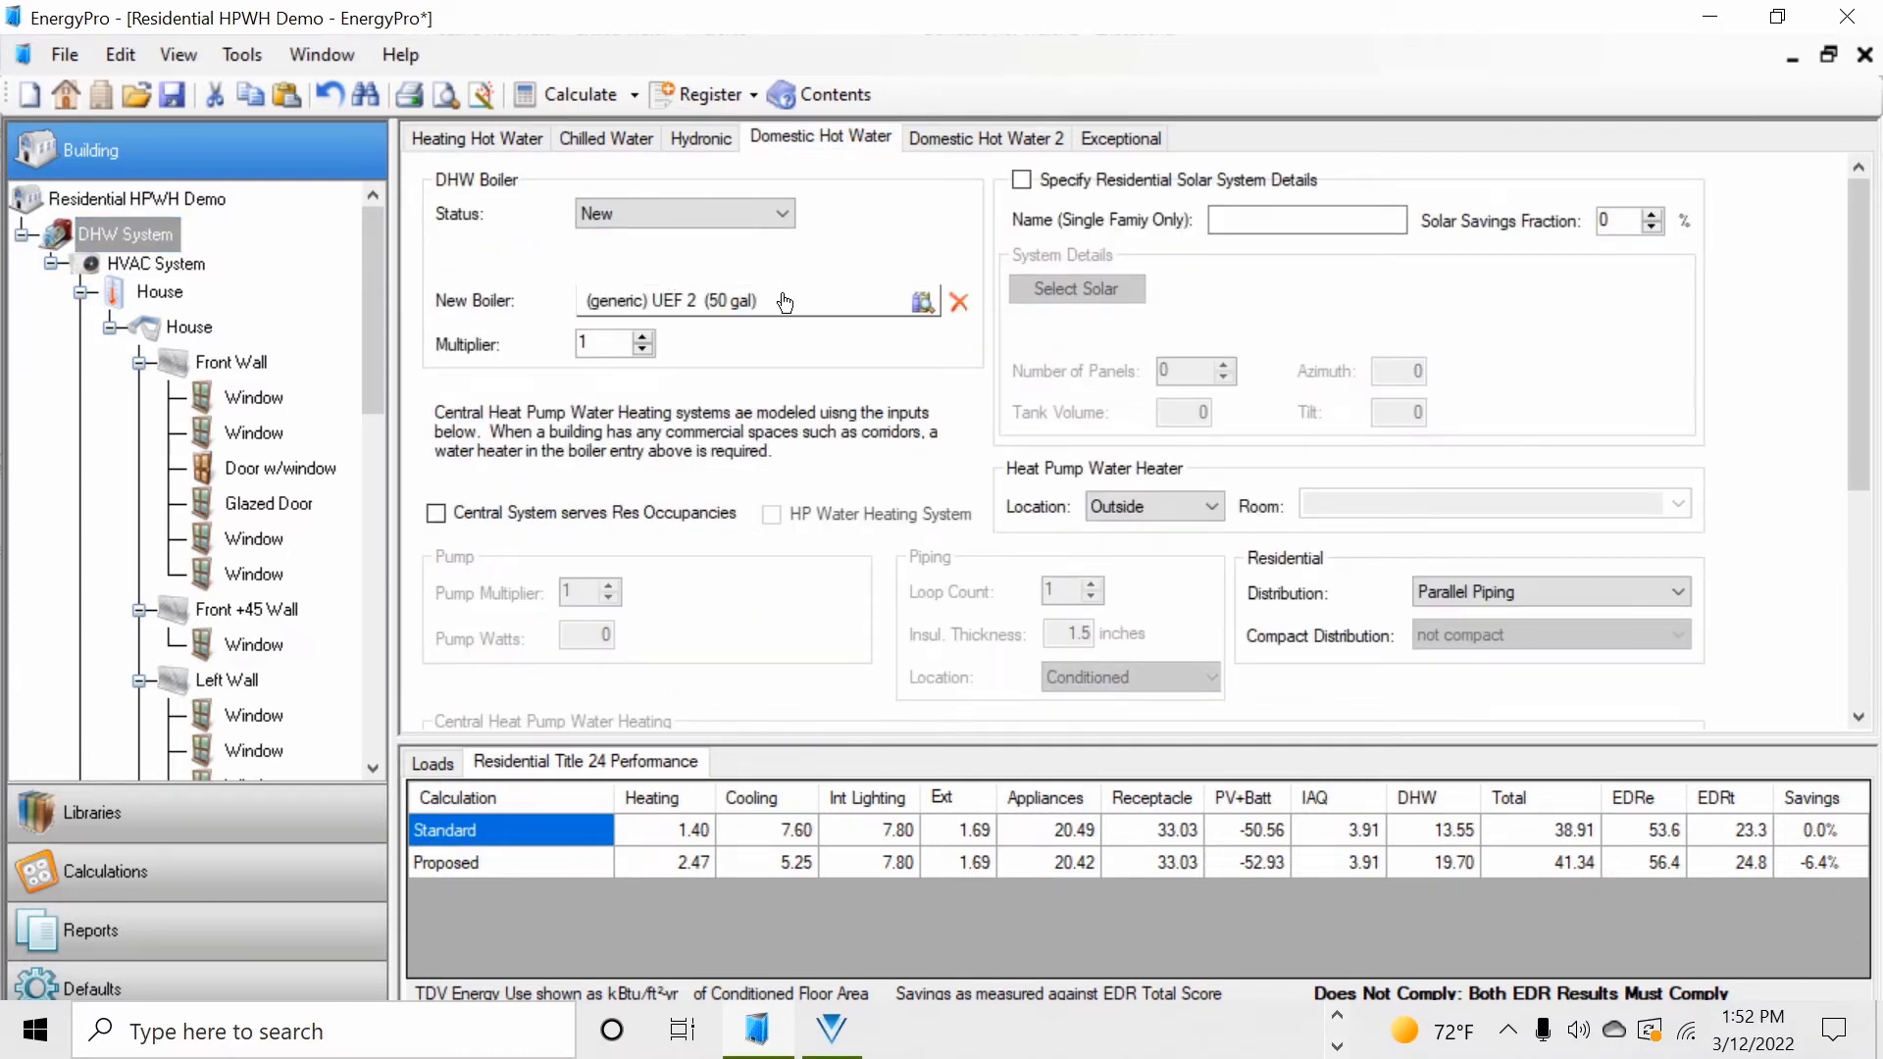
click(785, 302)
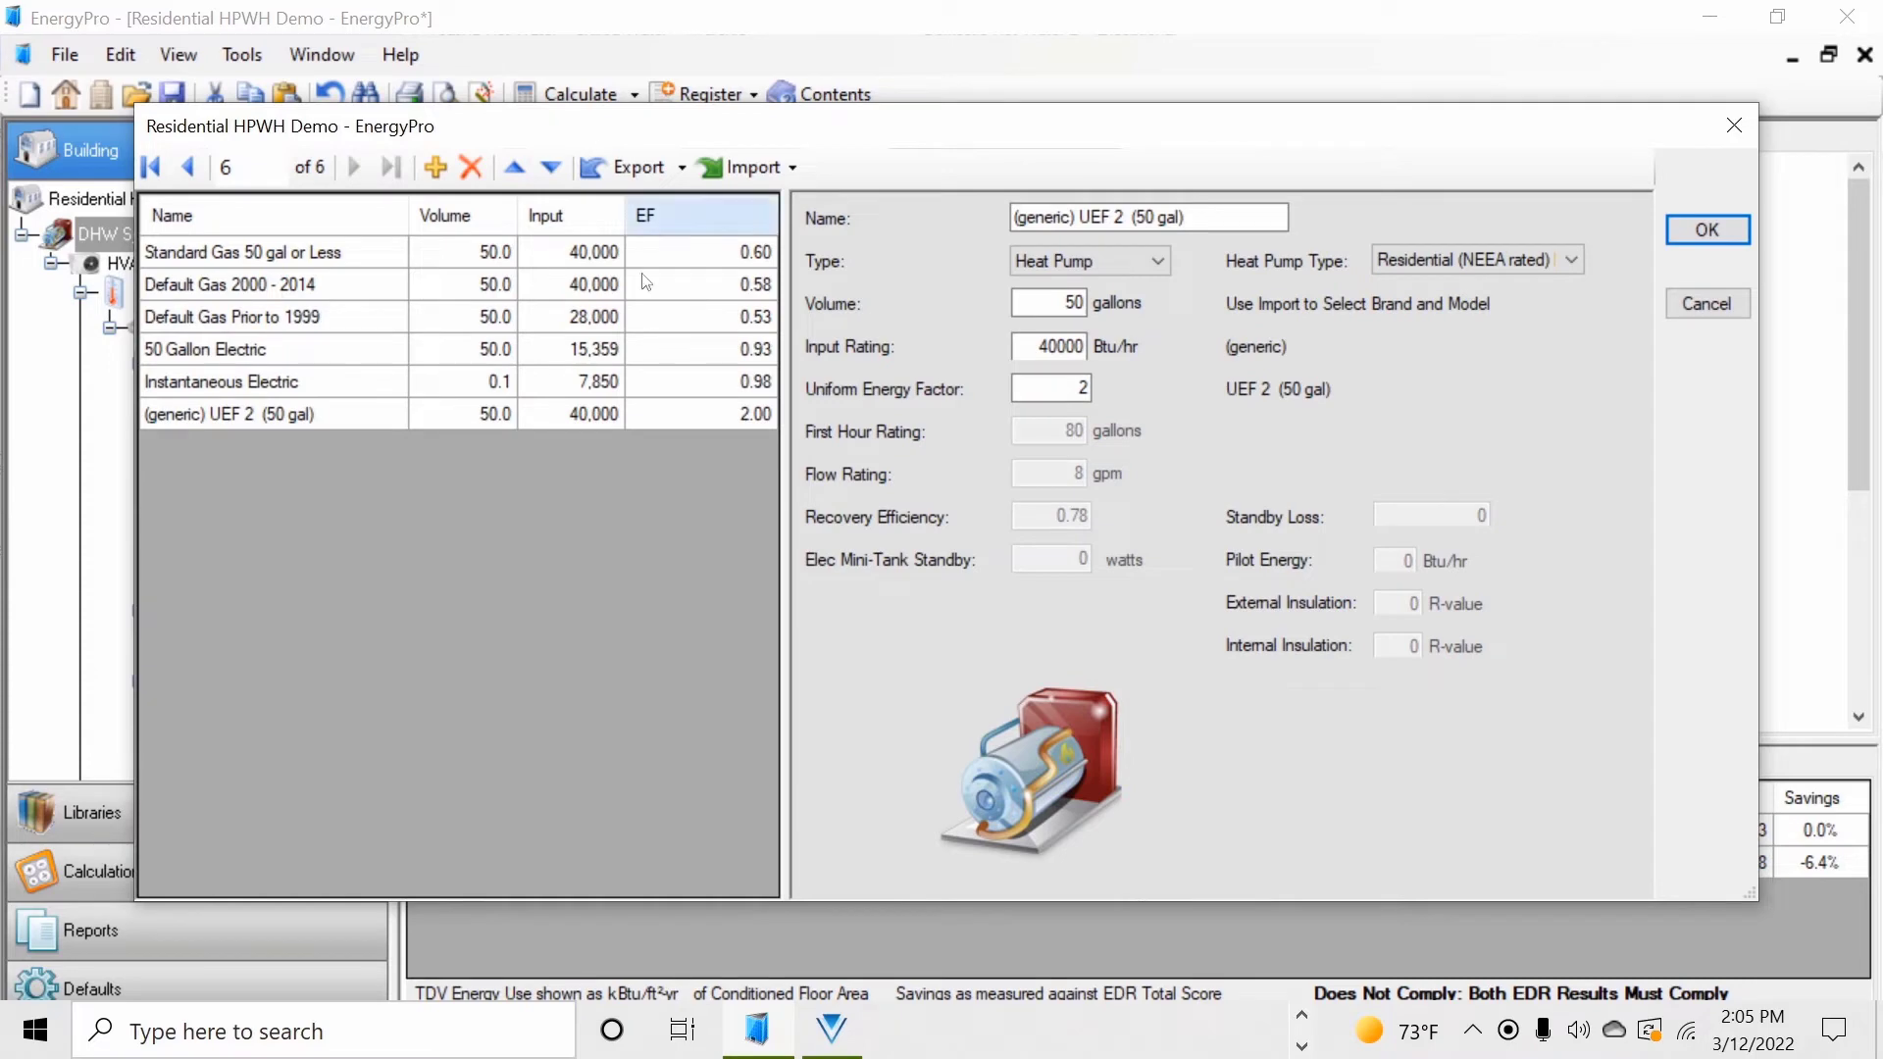
click(205, 415)
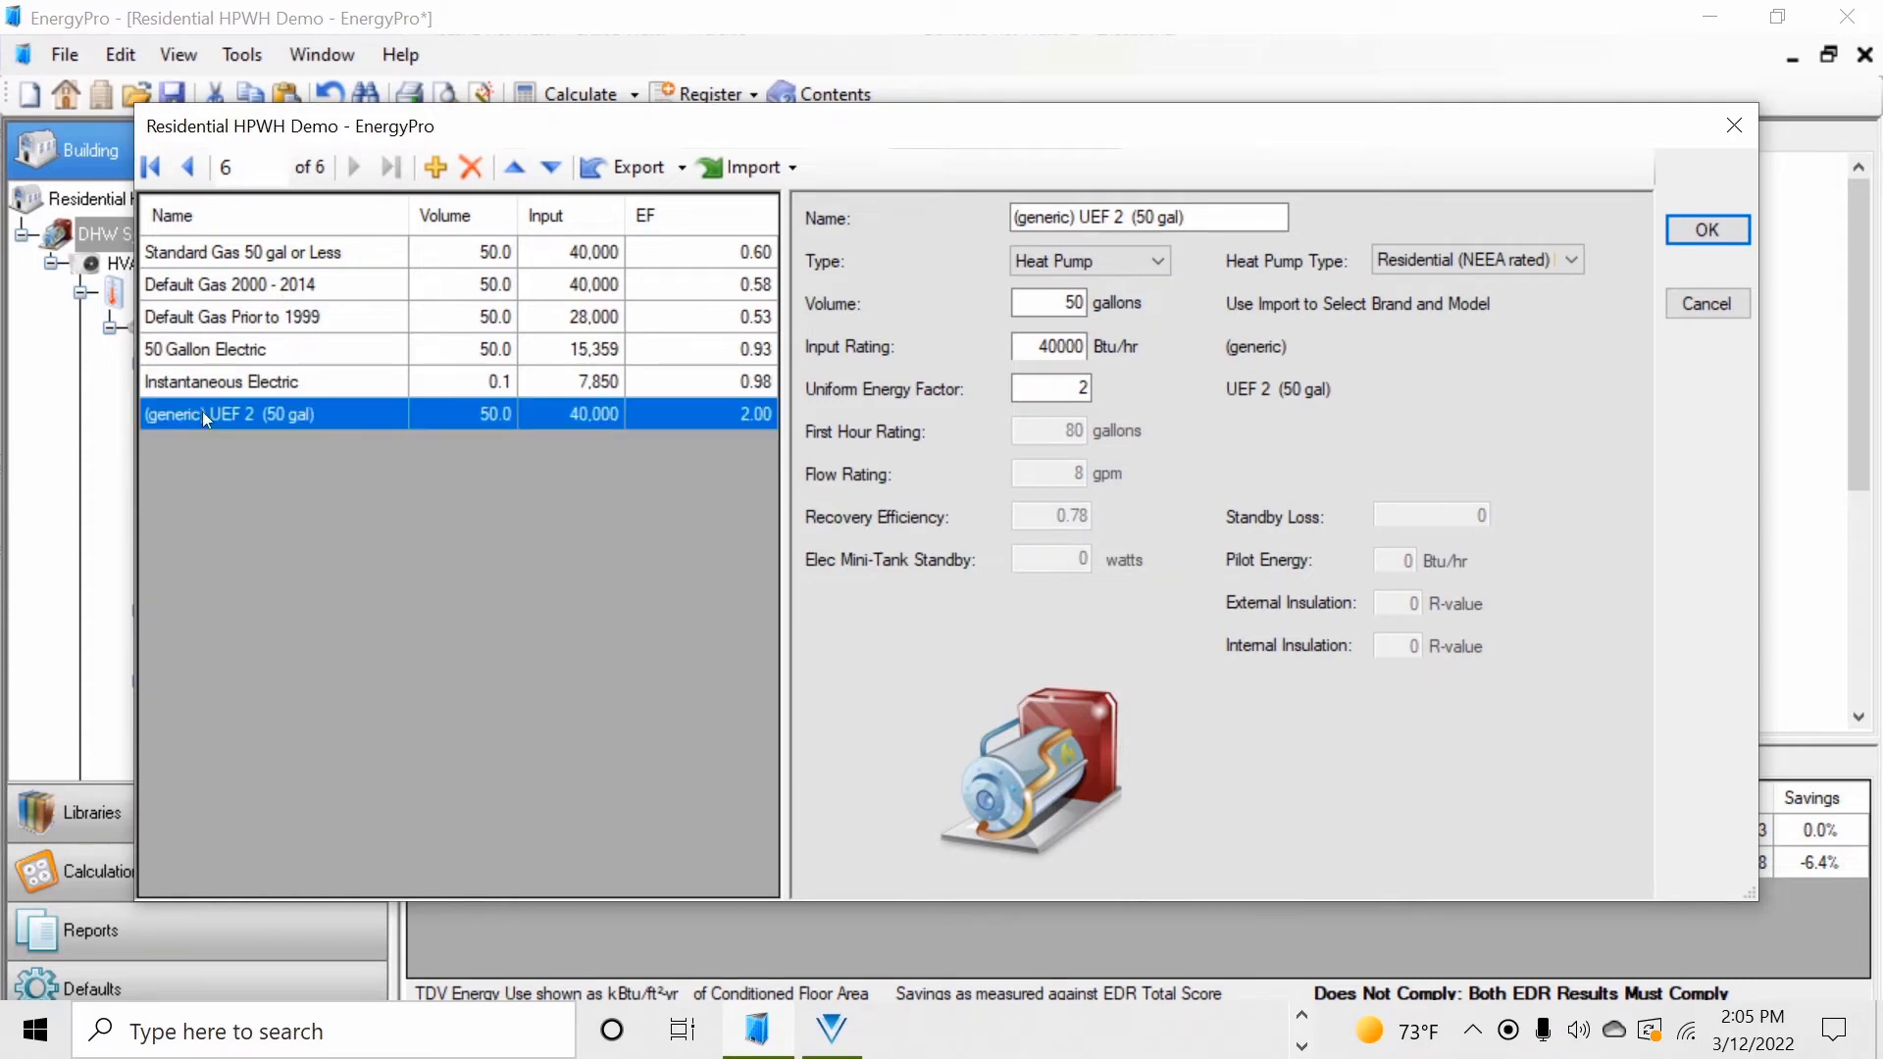
click(436, 169)
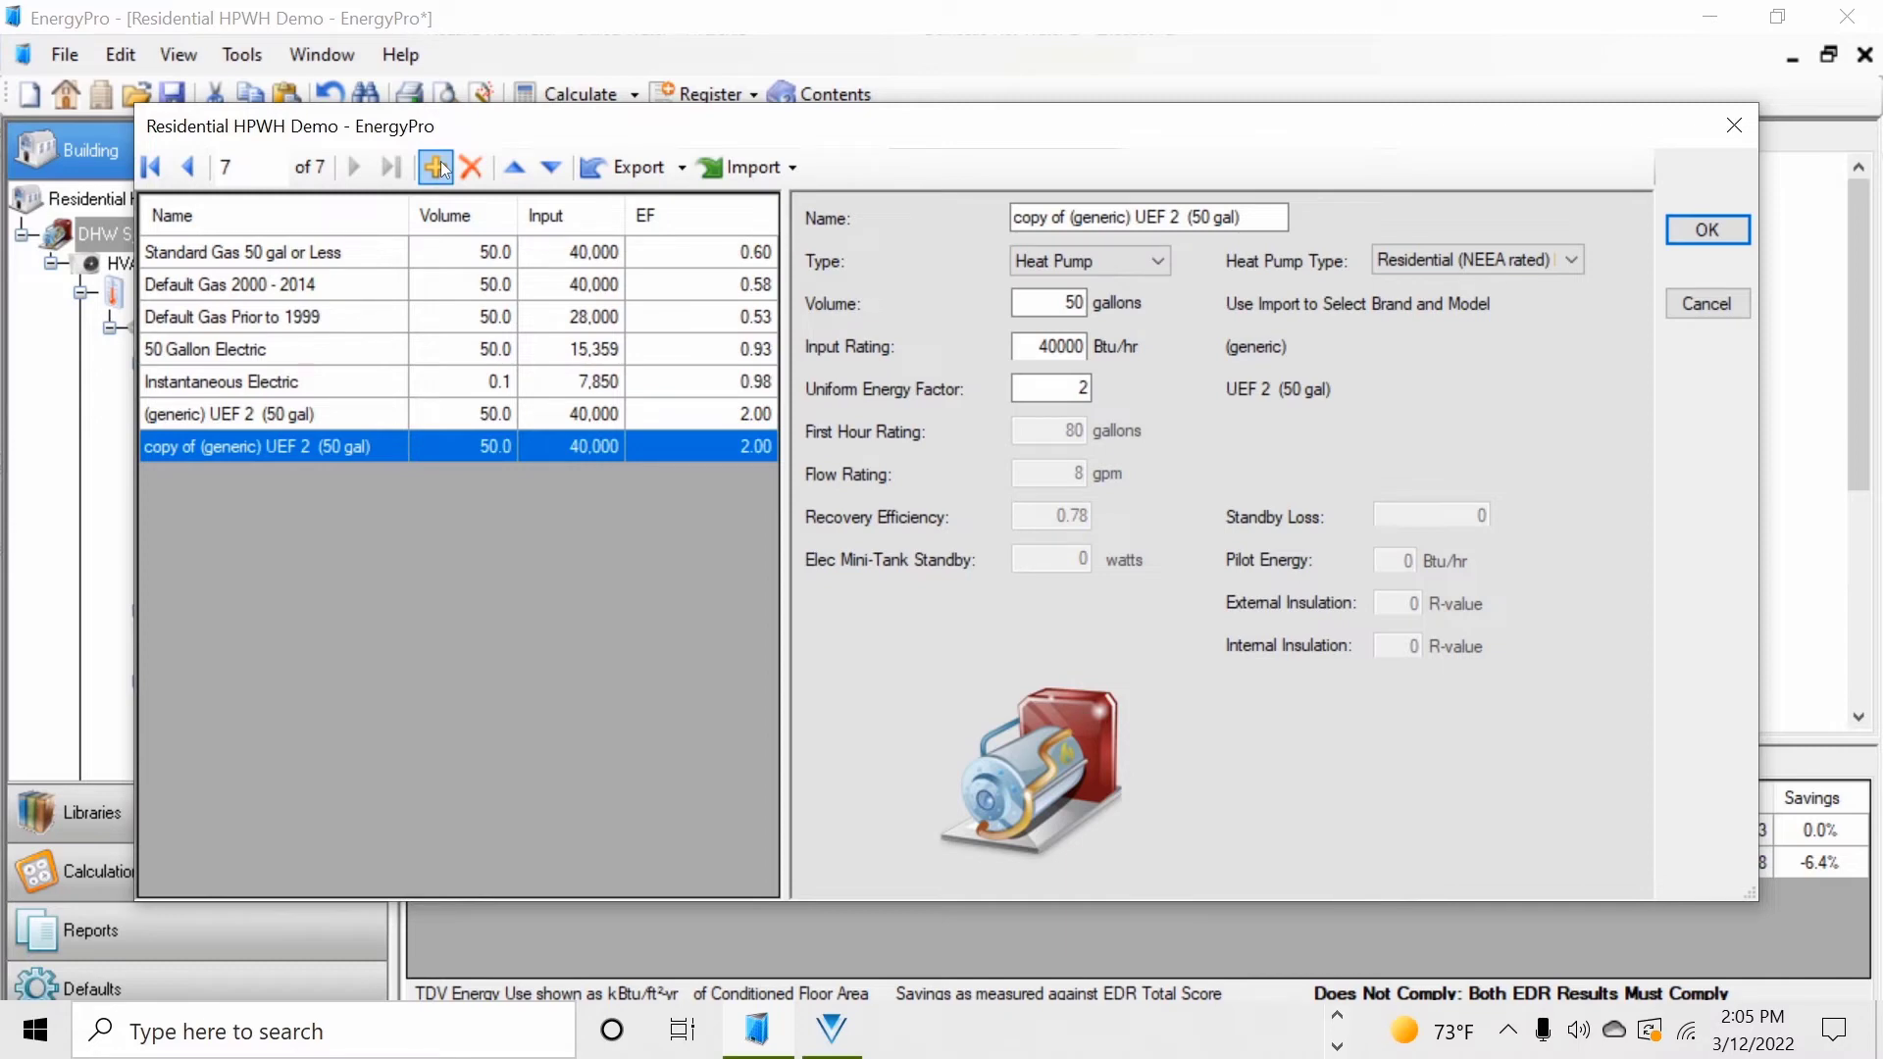
Step: Open the heat pump water heater catalogue and filter its Brand column to Rheem
click(753, 171)
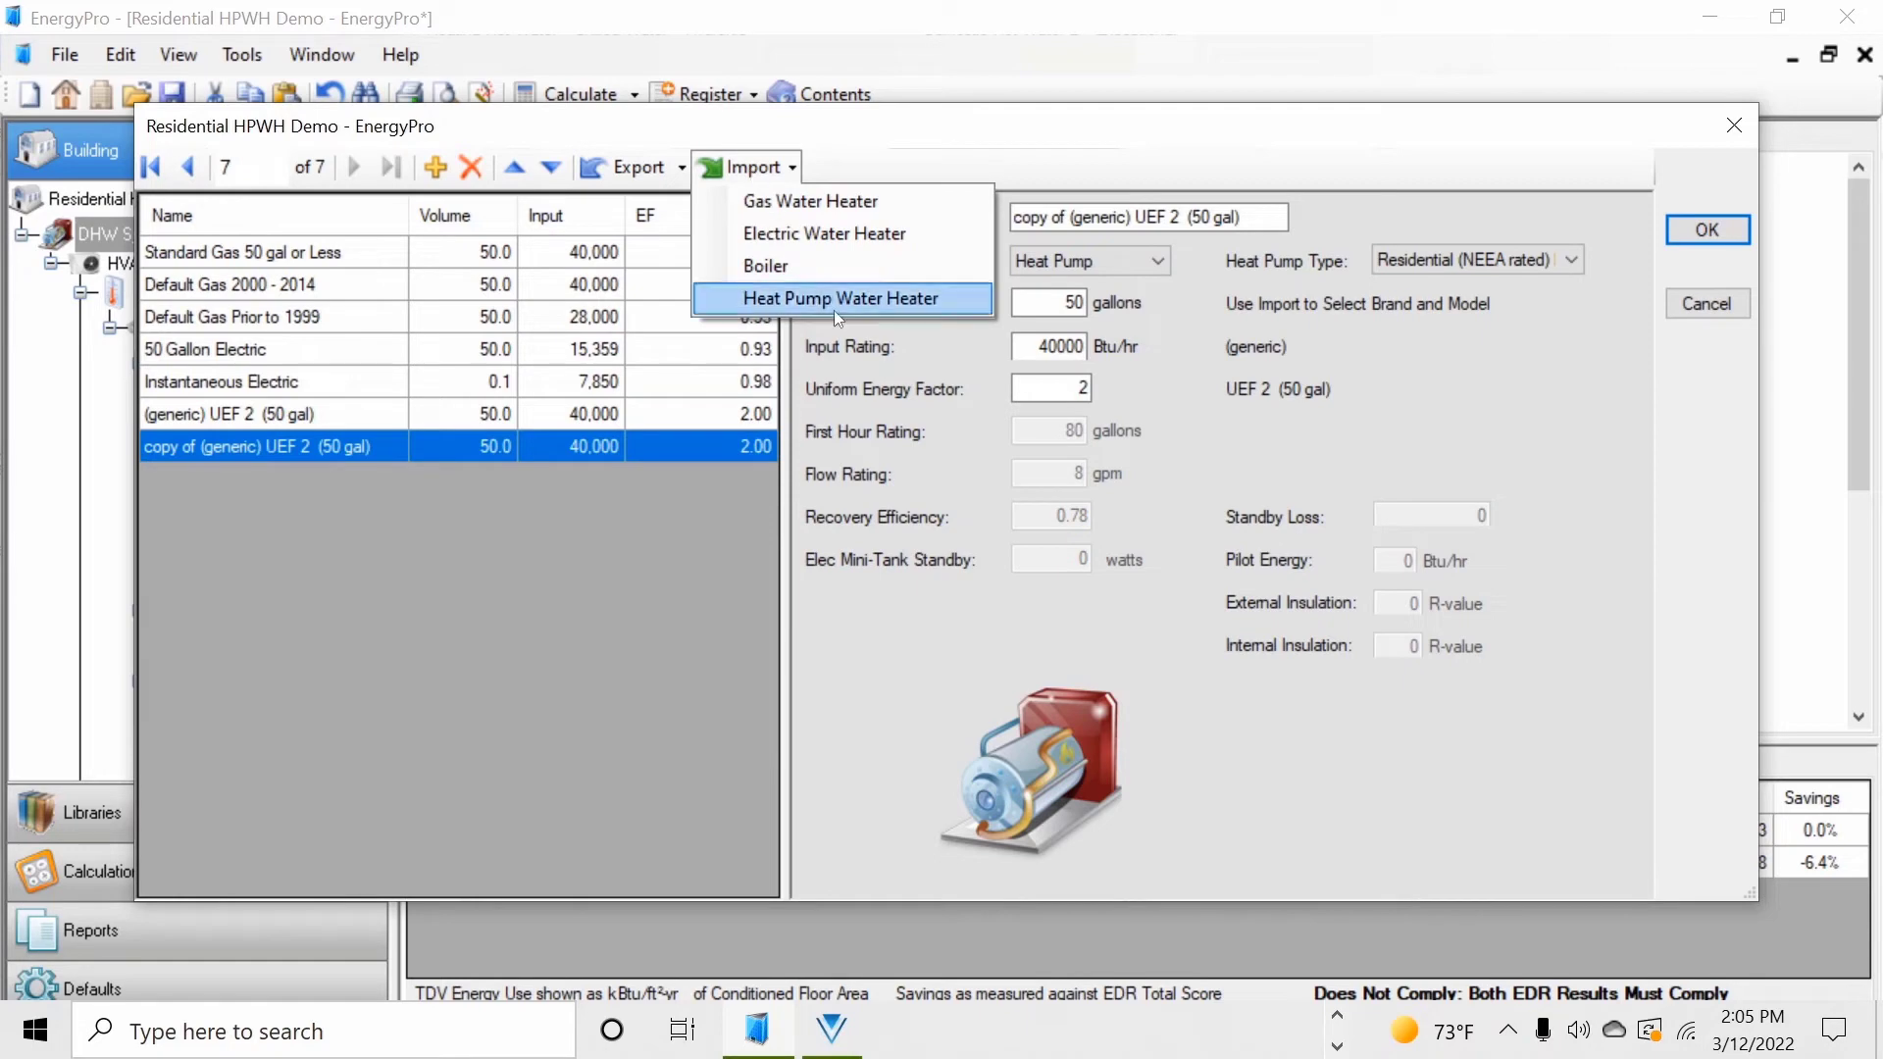
click(836, 297)
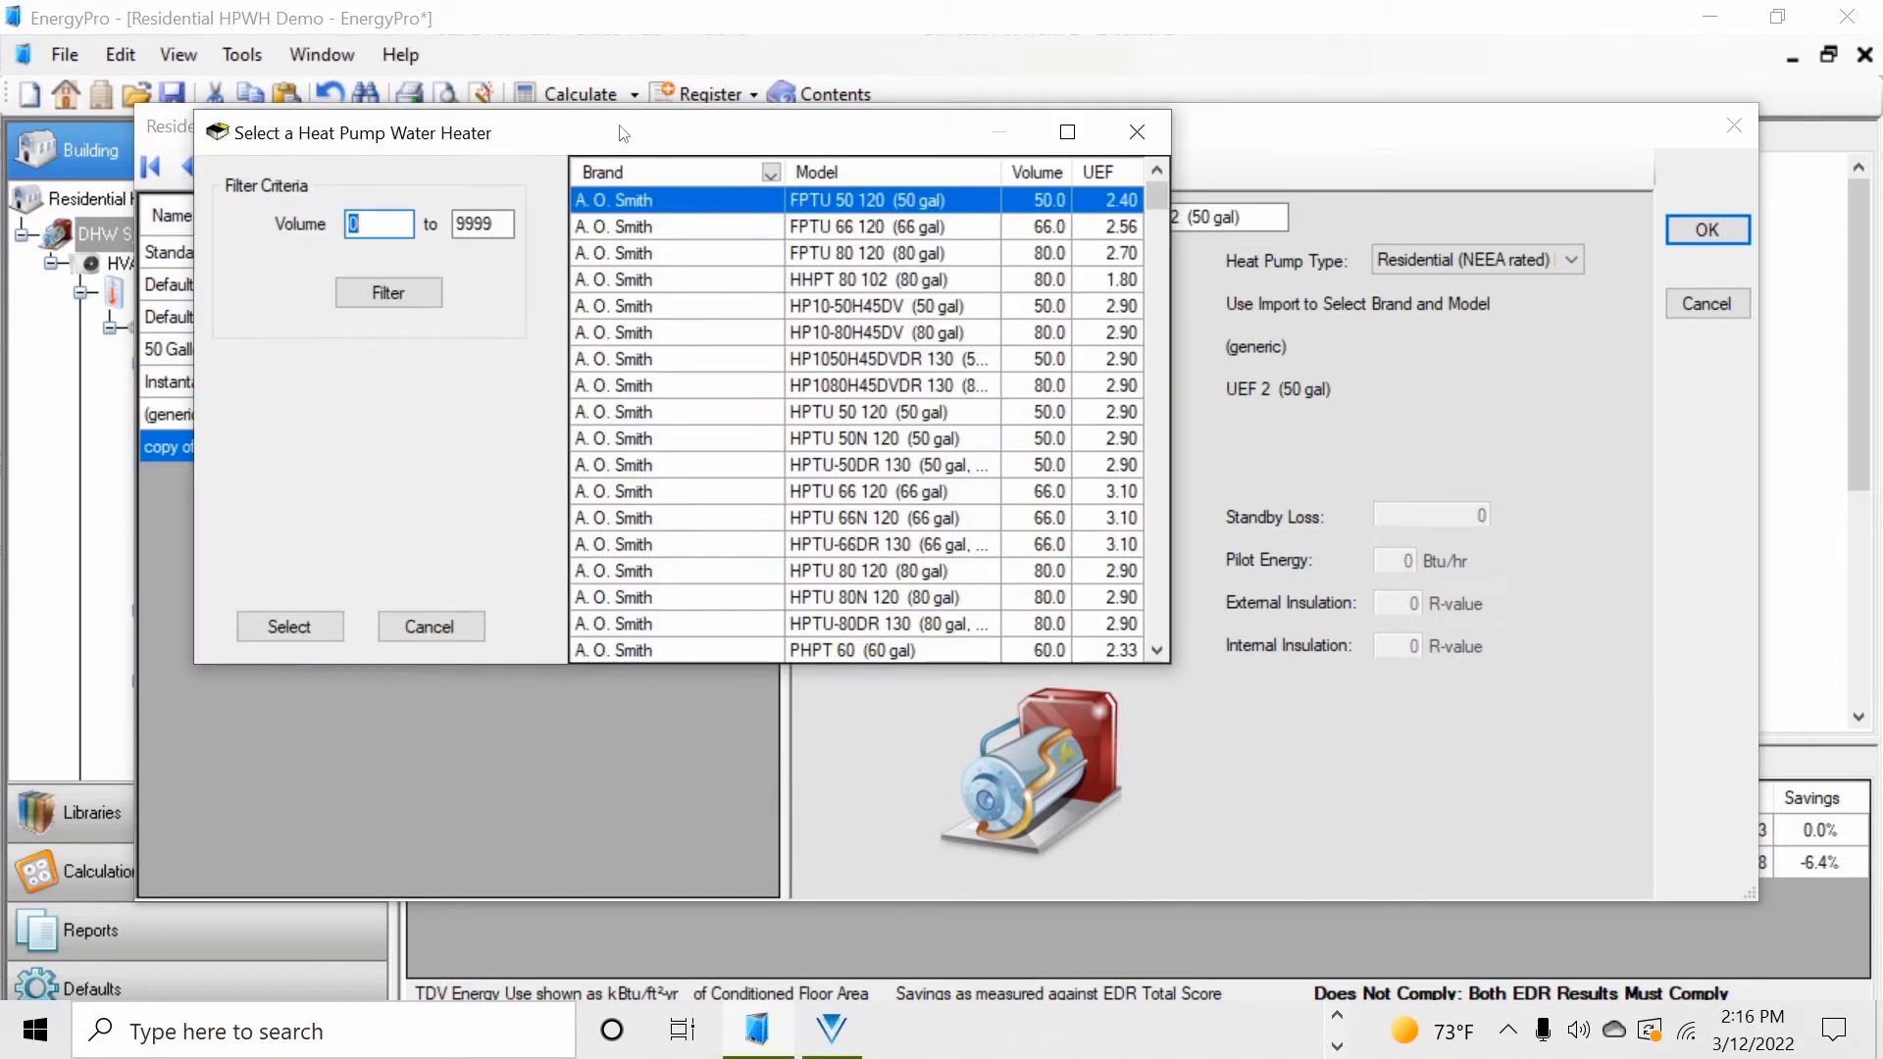
click(1158, 224)
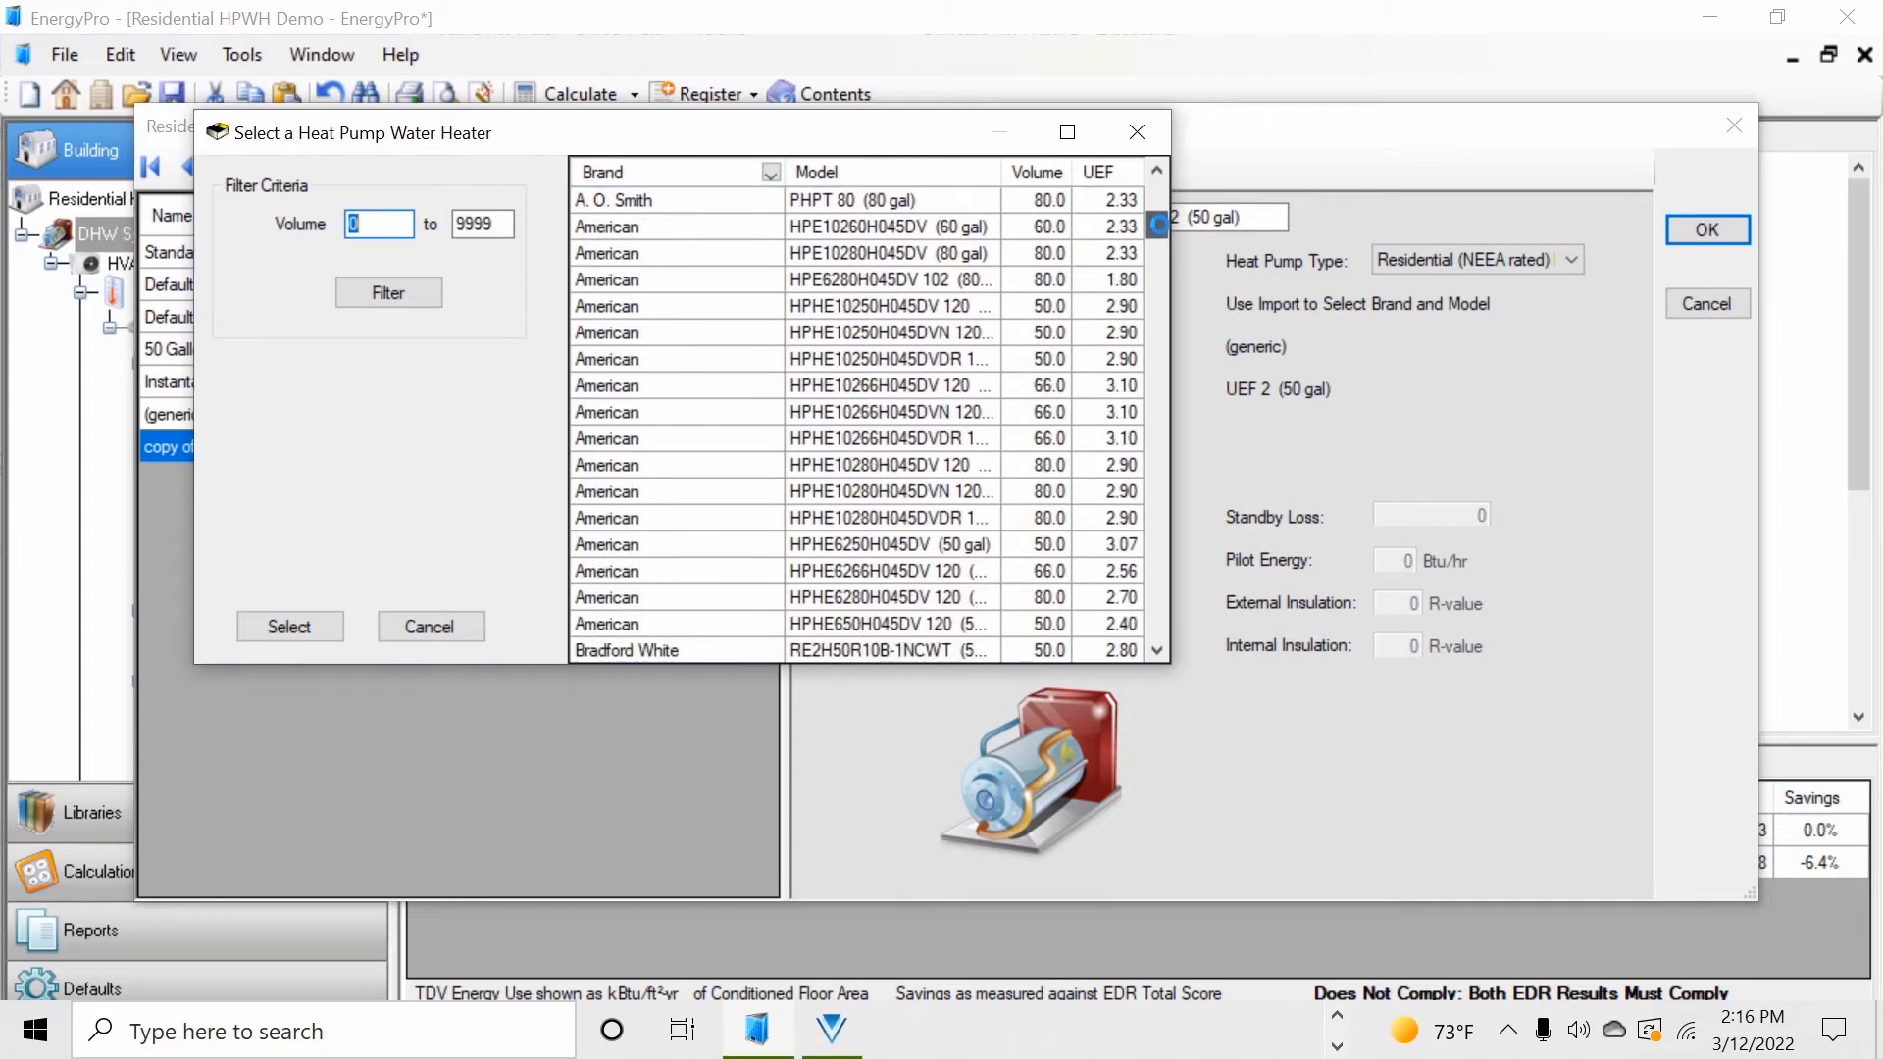
drag(1158, 225, 1158, 186)
click(696, 199)
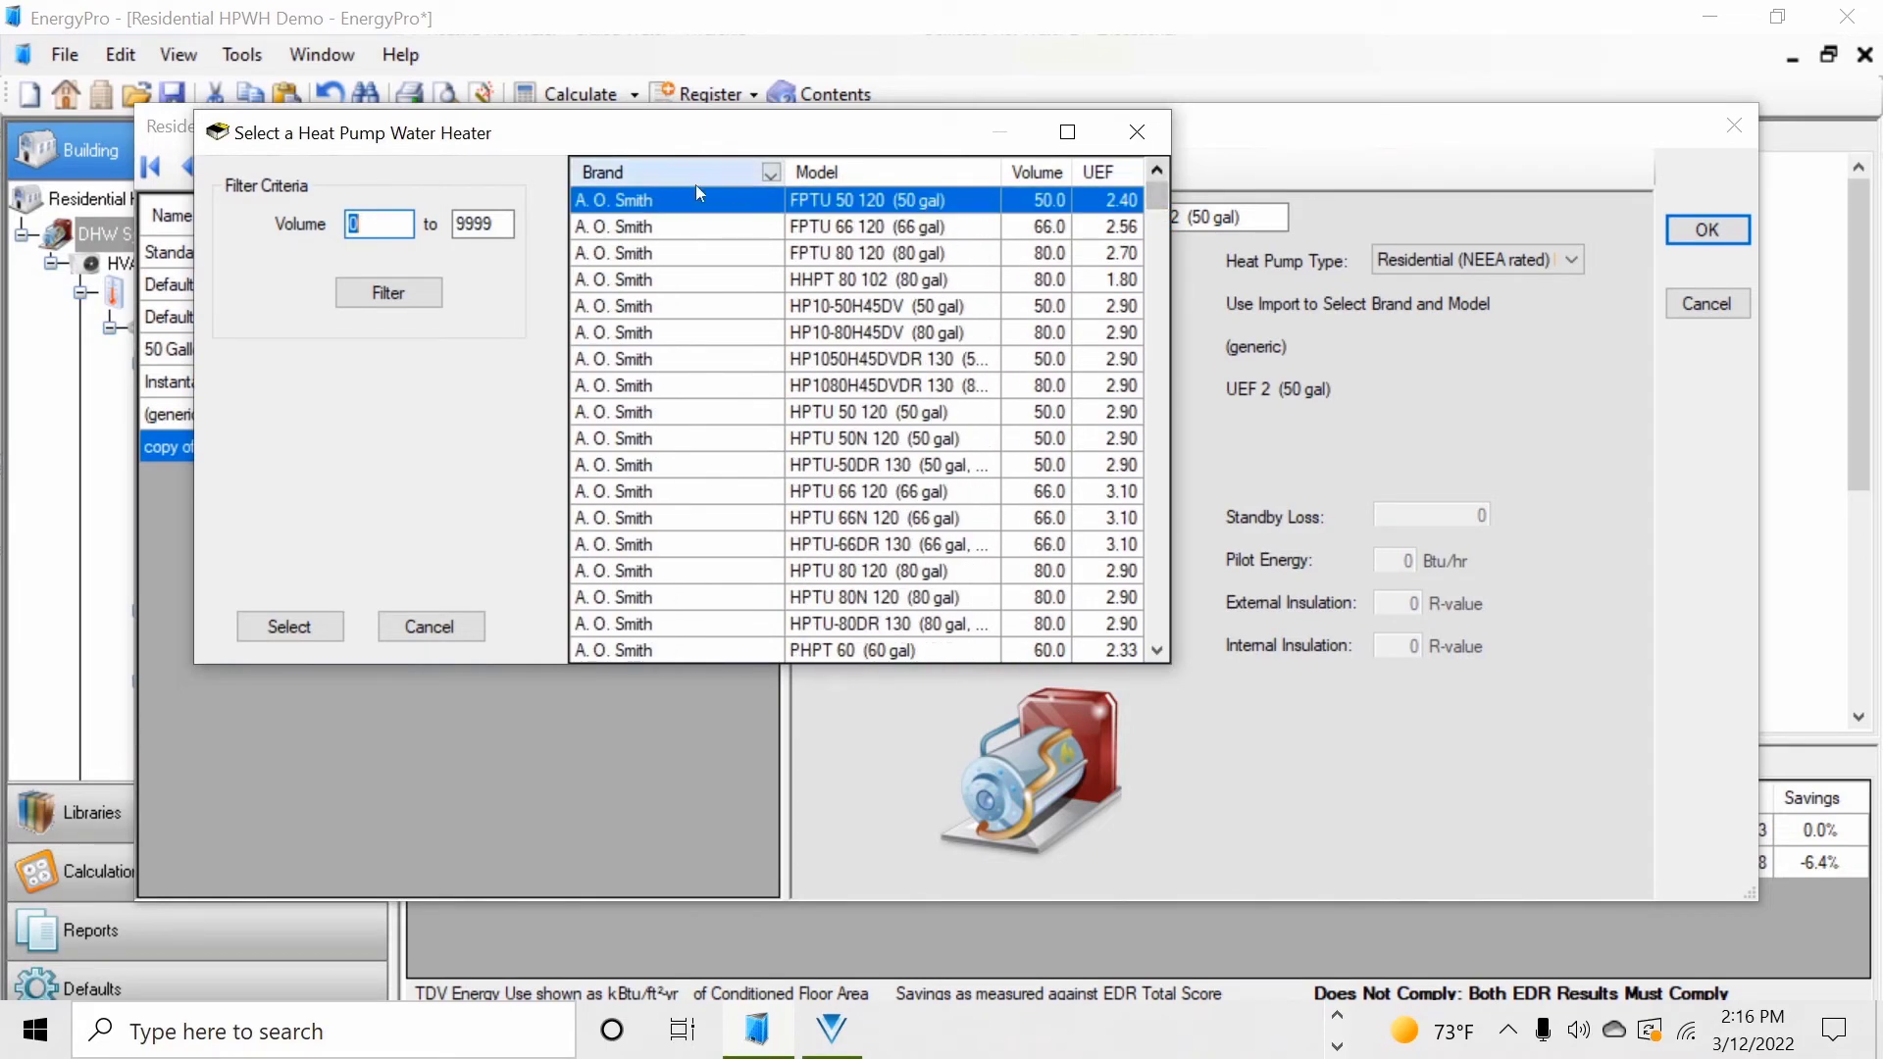
click(772, 173)
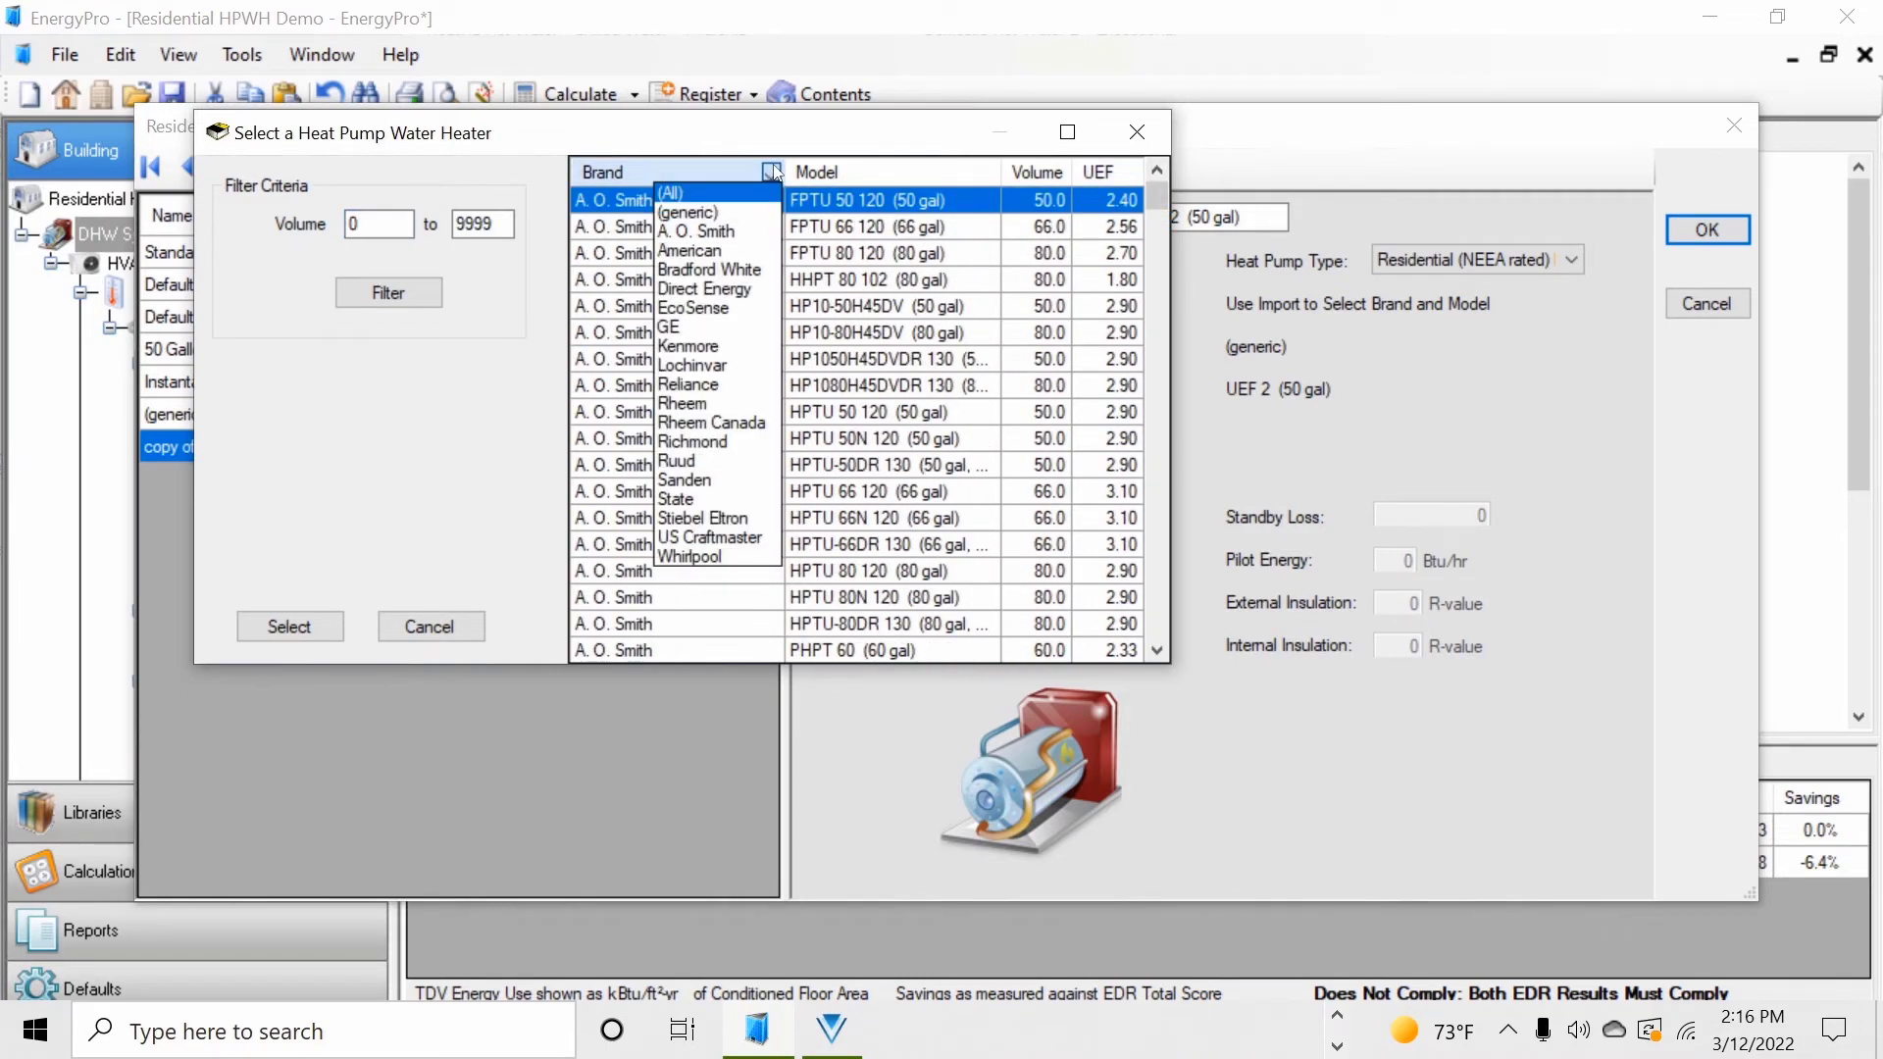
click(687, 404)
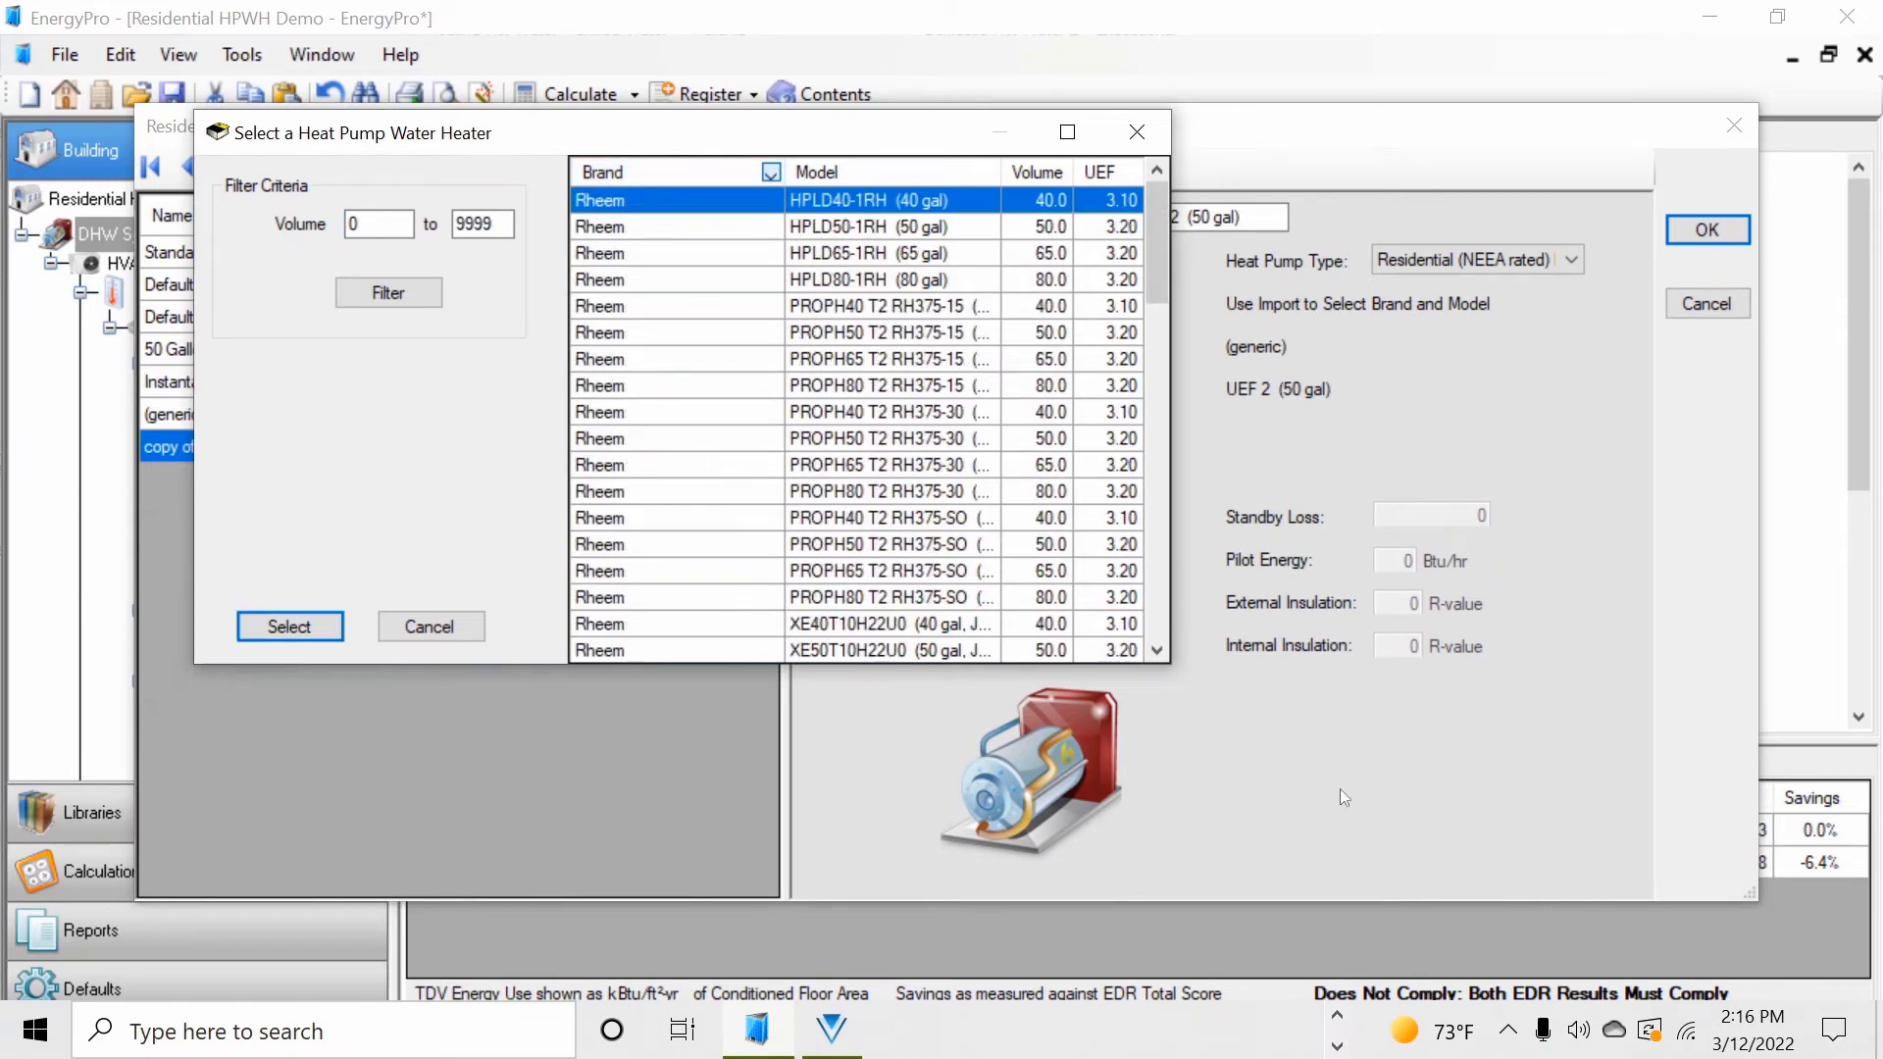
Step: Import the Rheem PRO H50 T2 RH310BM (50 gal, JA13) model into the seventh entry
drag(1175, 664, 1448, 844)
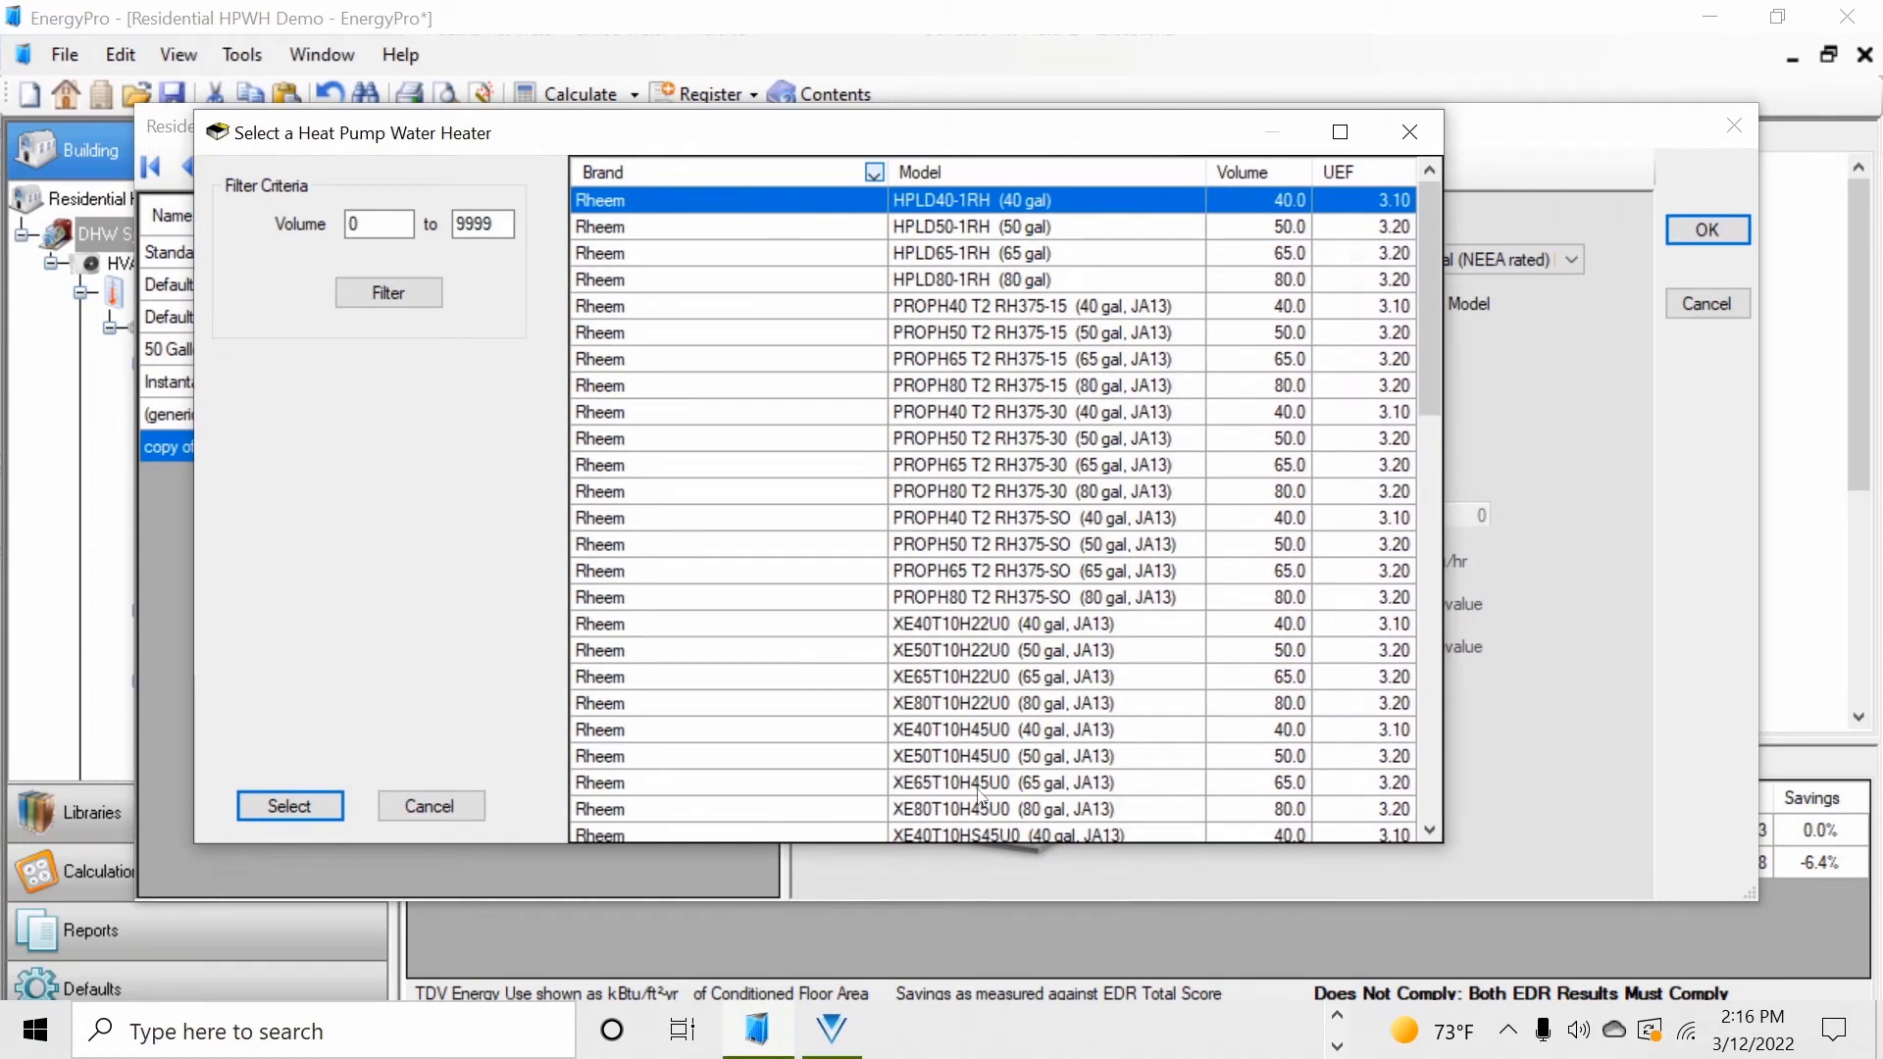
scroll(1033, 639, down, 3)
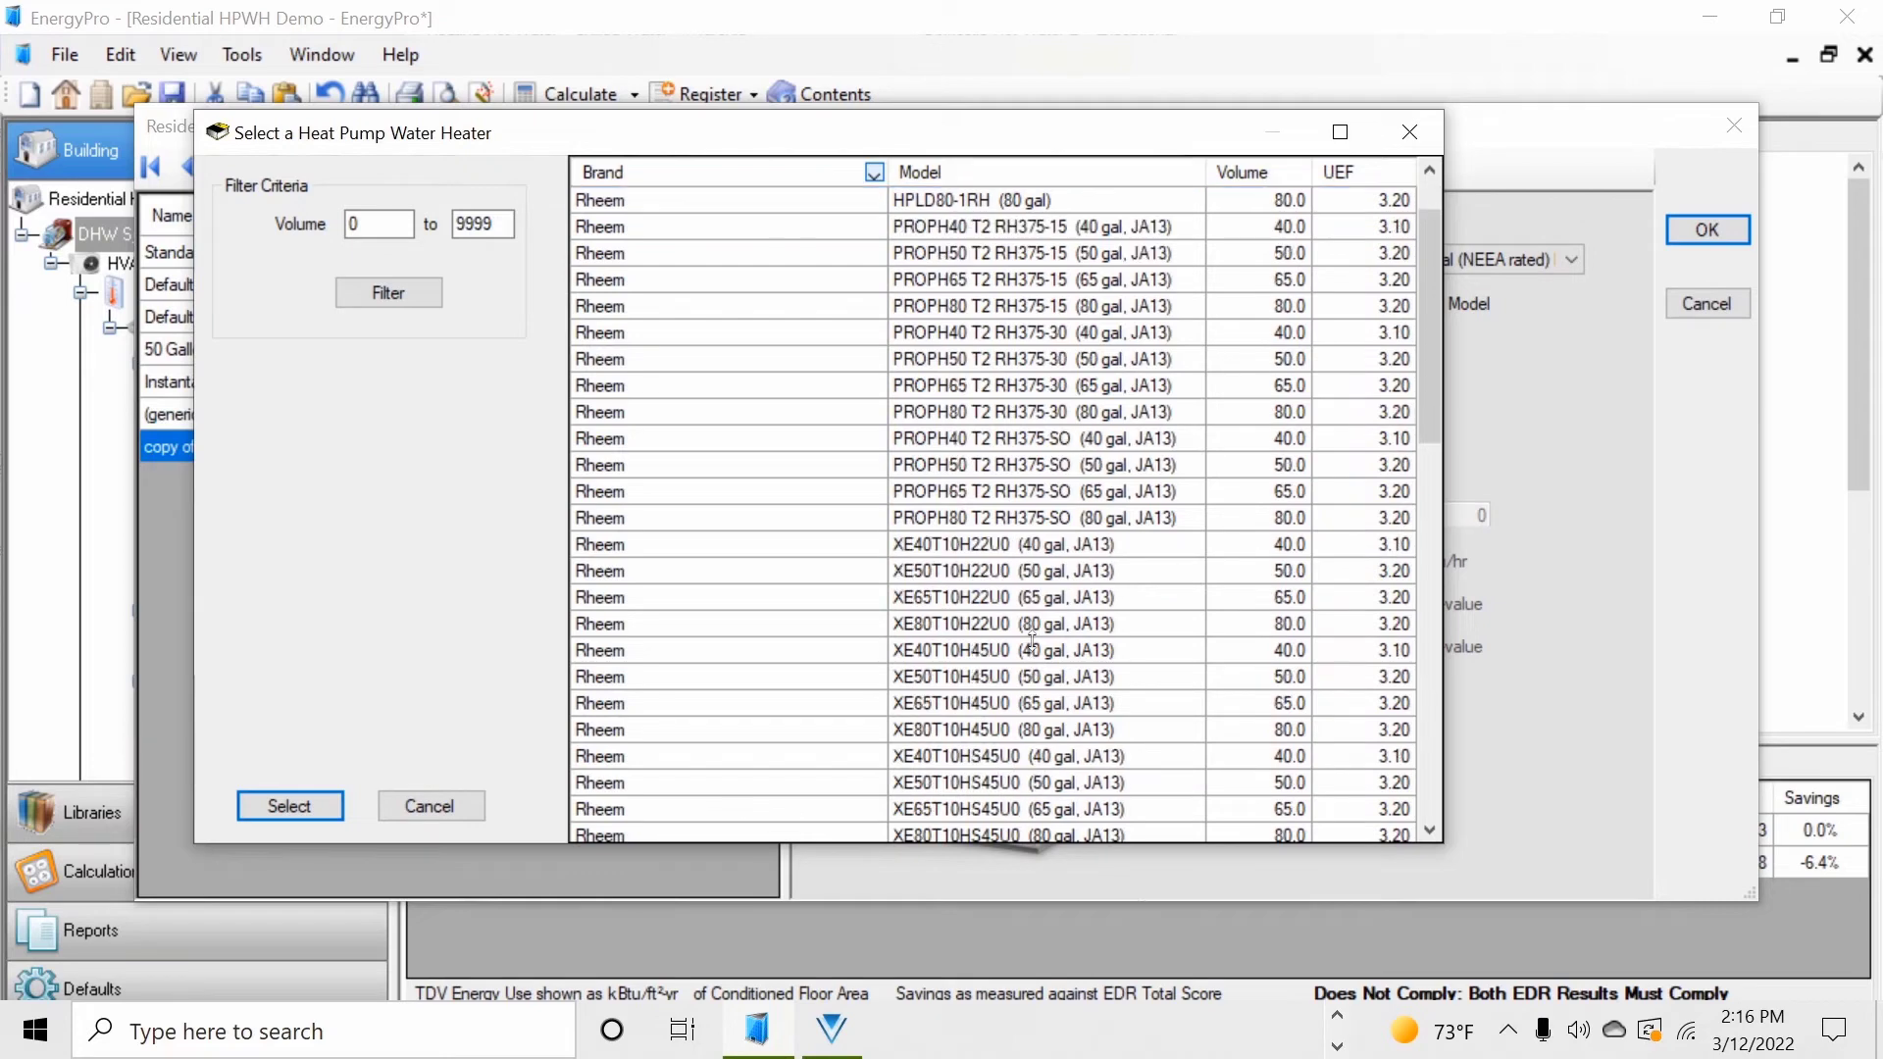
scroll(1034, 638, down, 1)
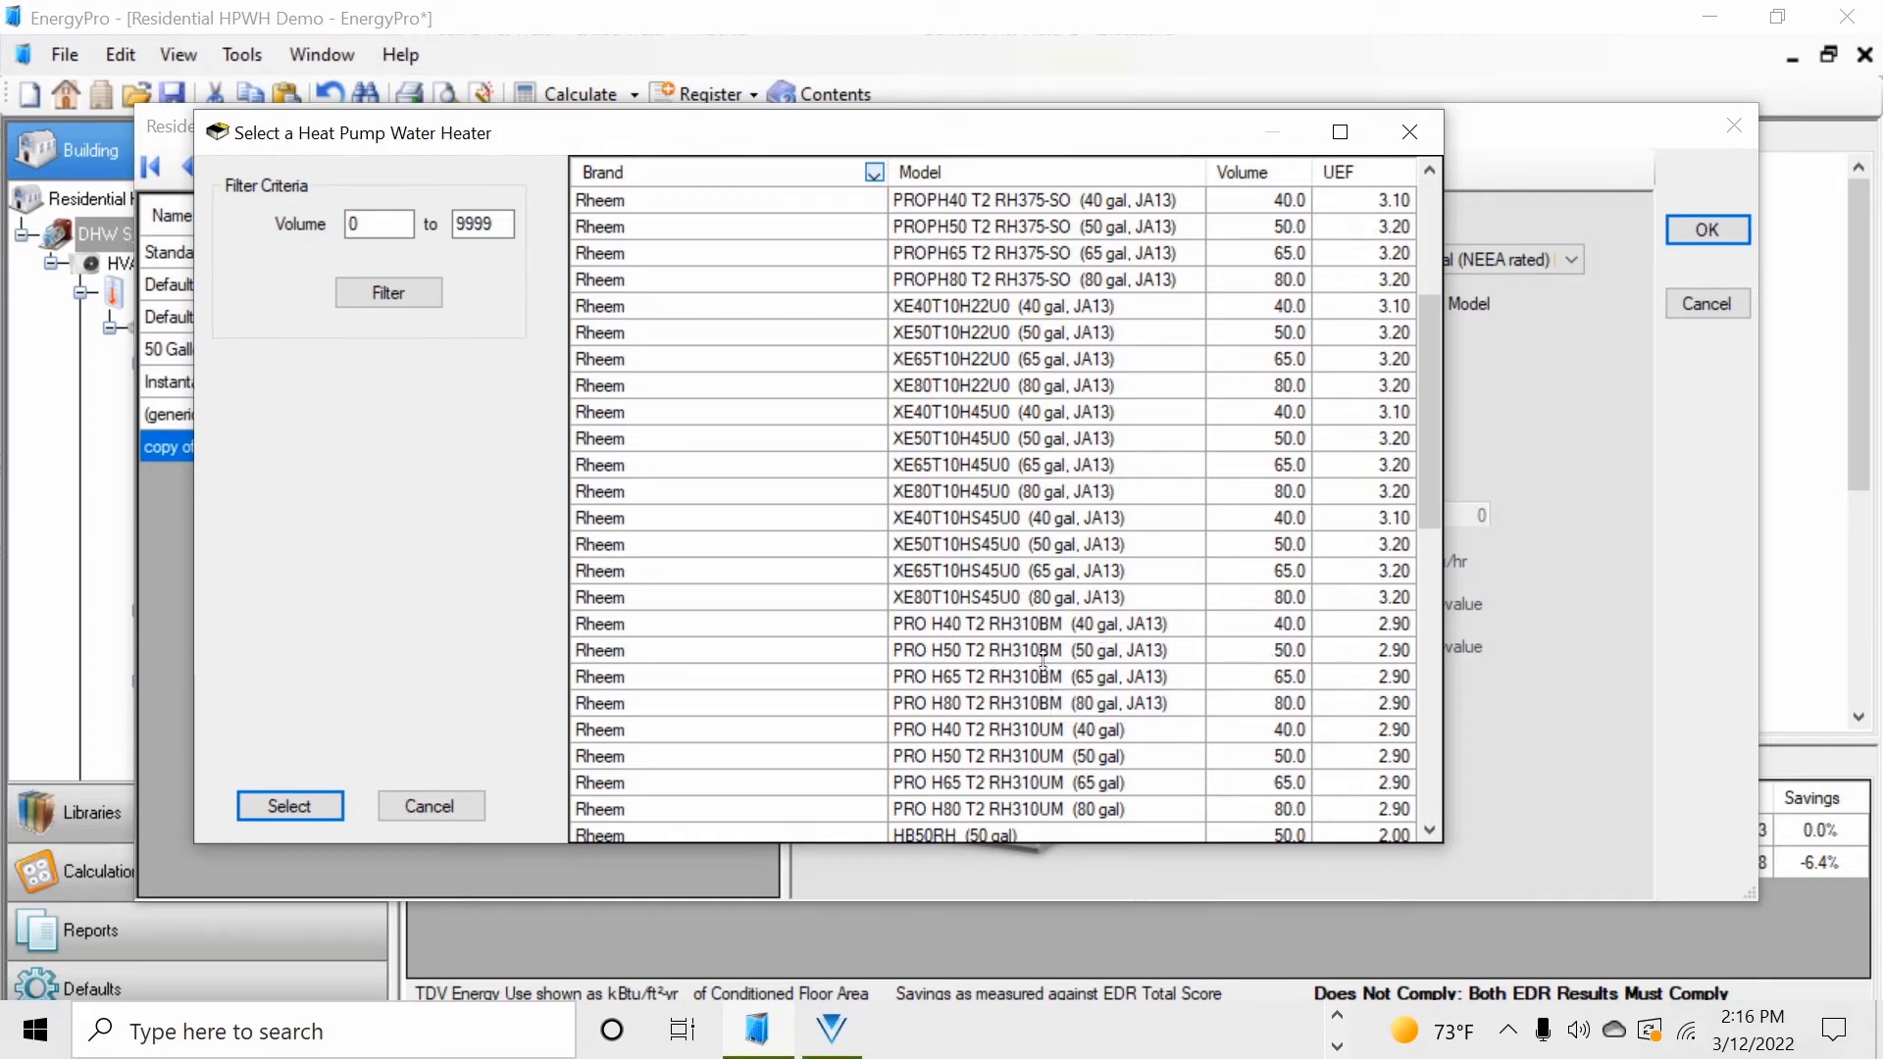
click(1046, 656)
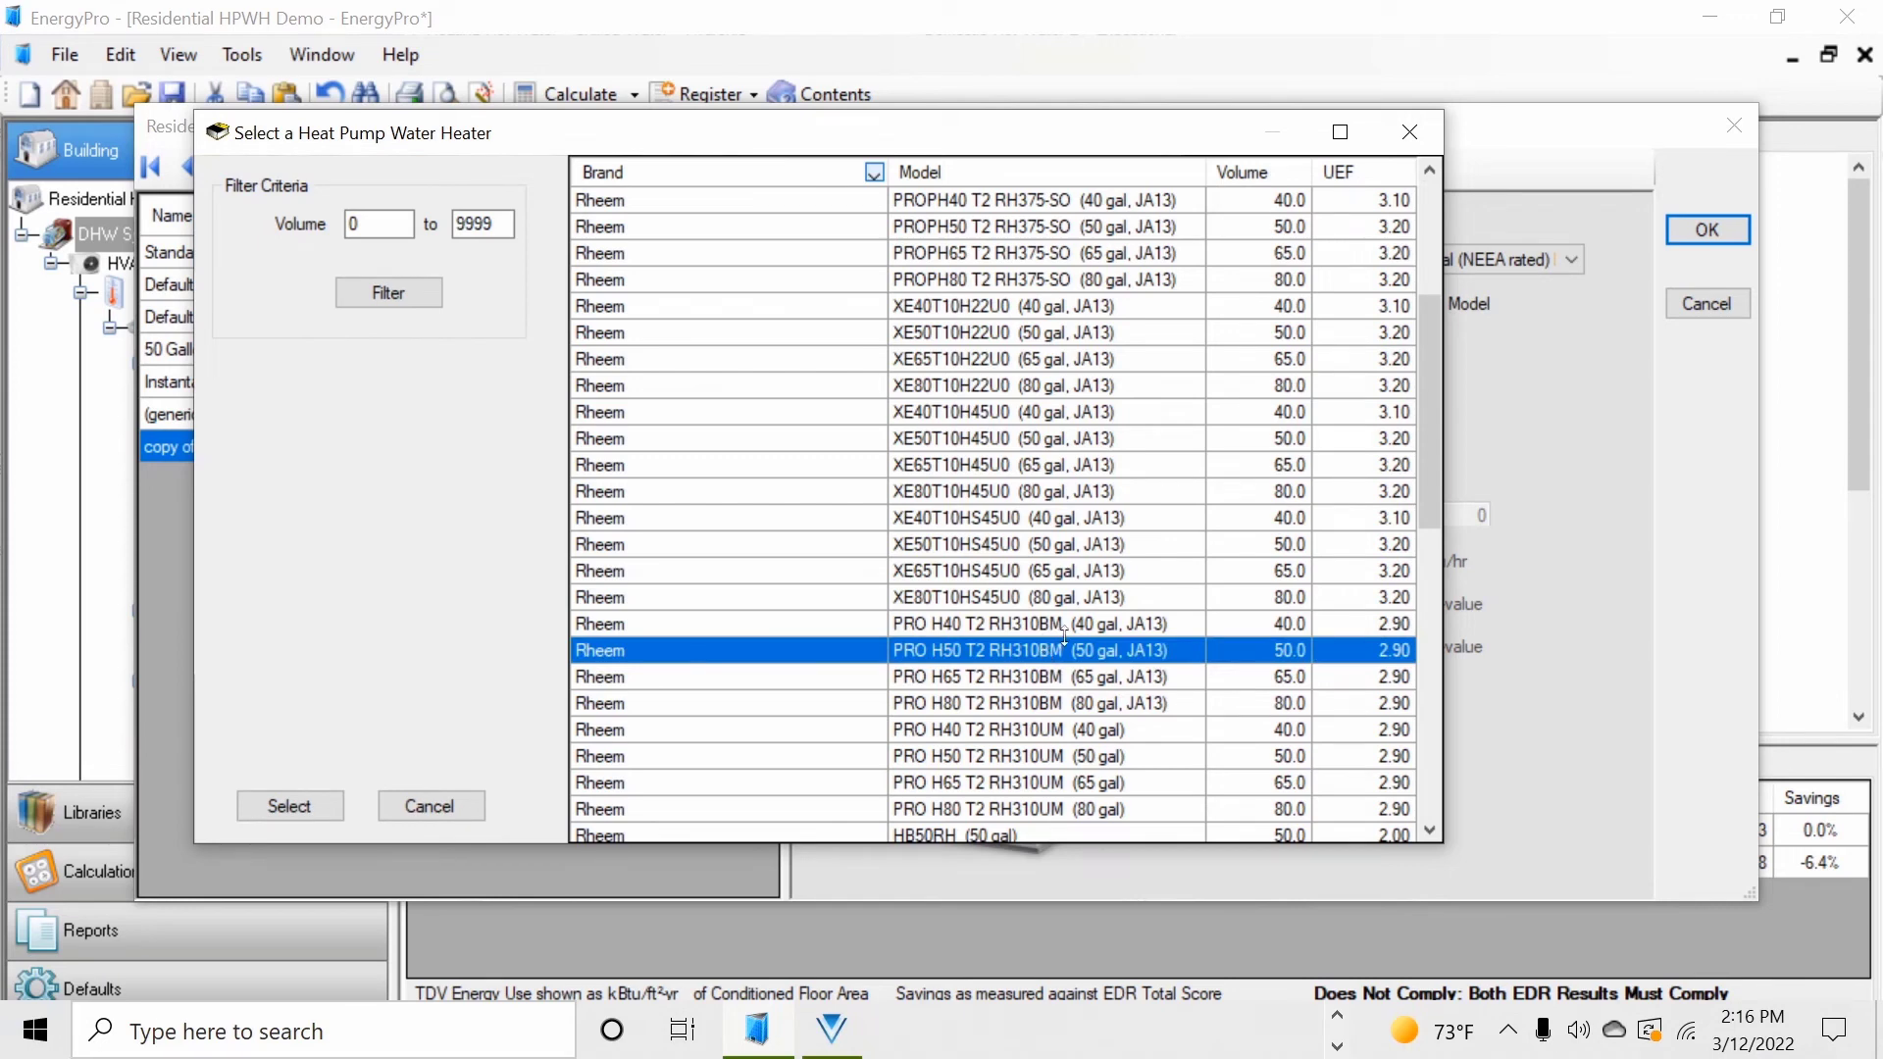
click(284, 807)
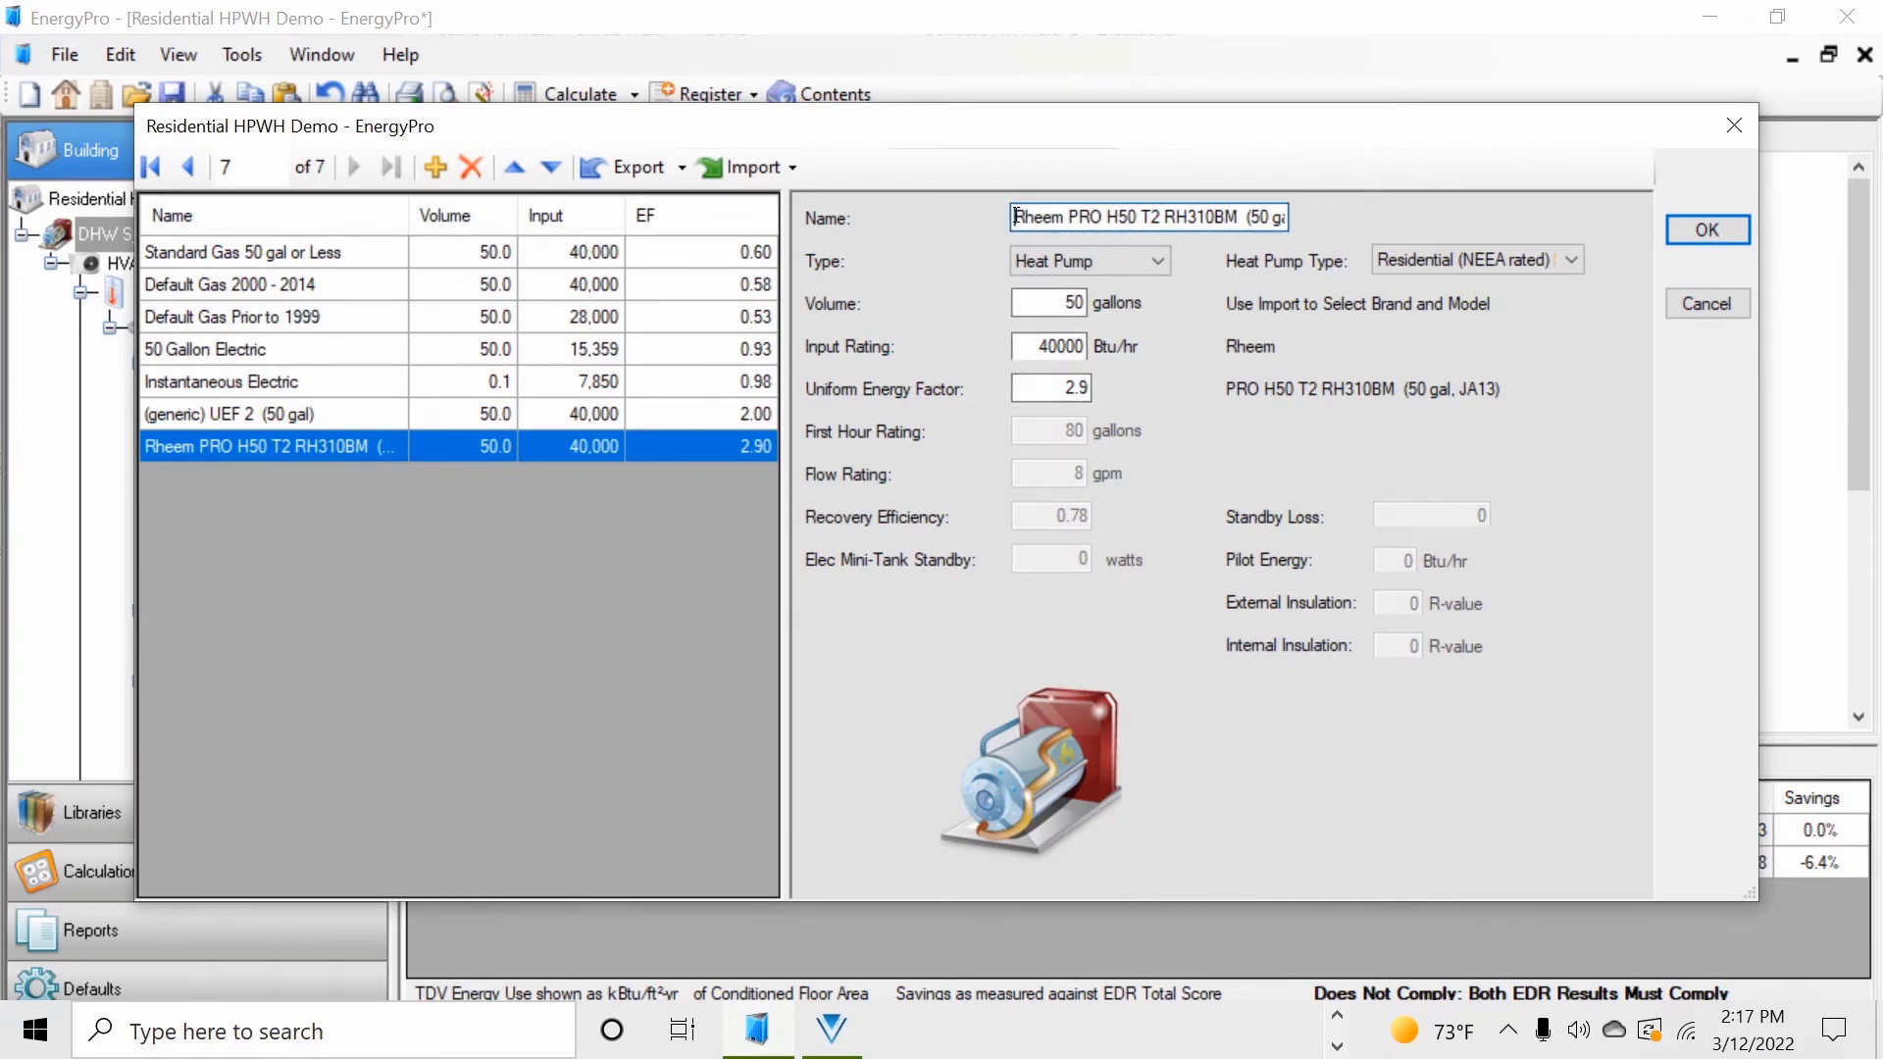
Step: Check the 50-gallon volume and accept the Rheem PRO H50 T2 RH310BM as the New Boiler
click(1055, 305)
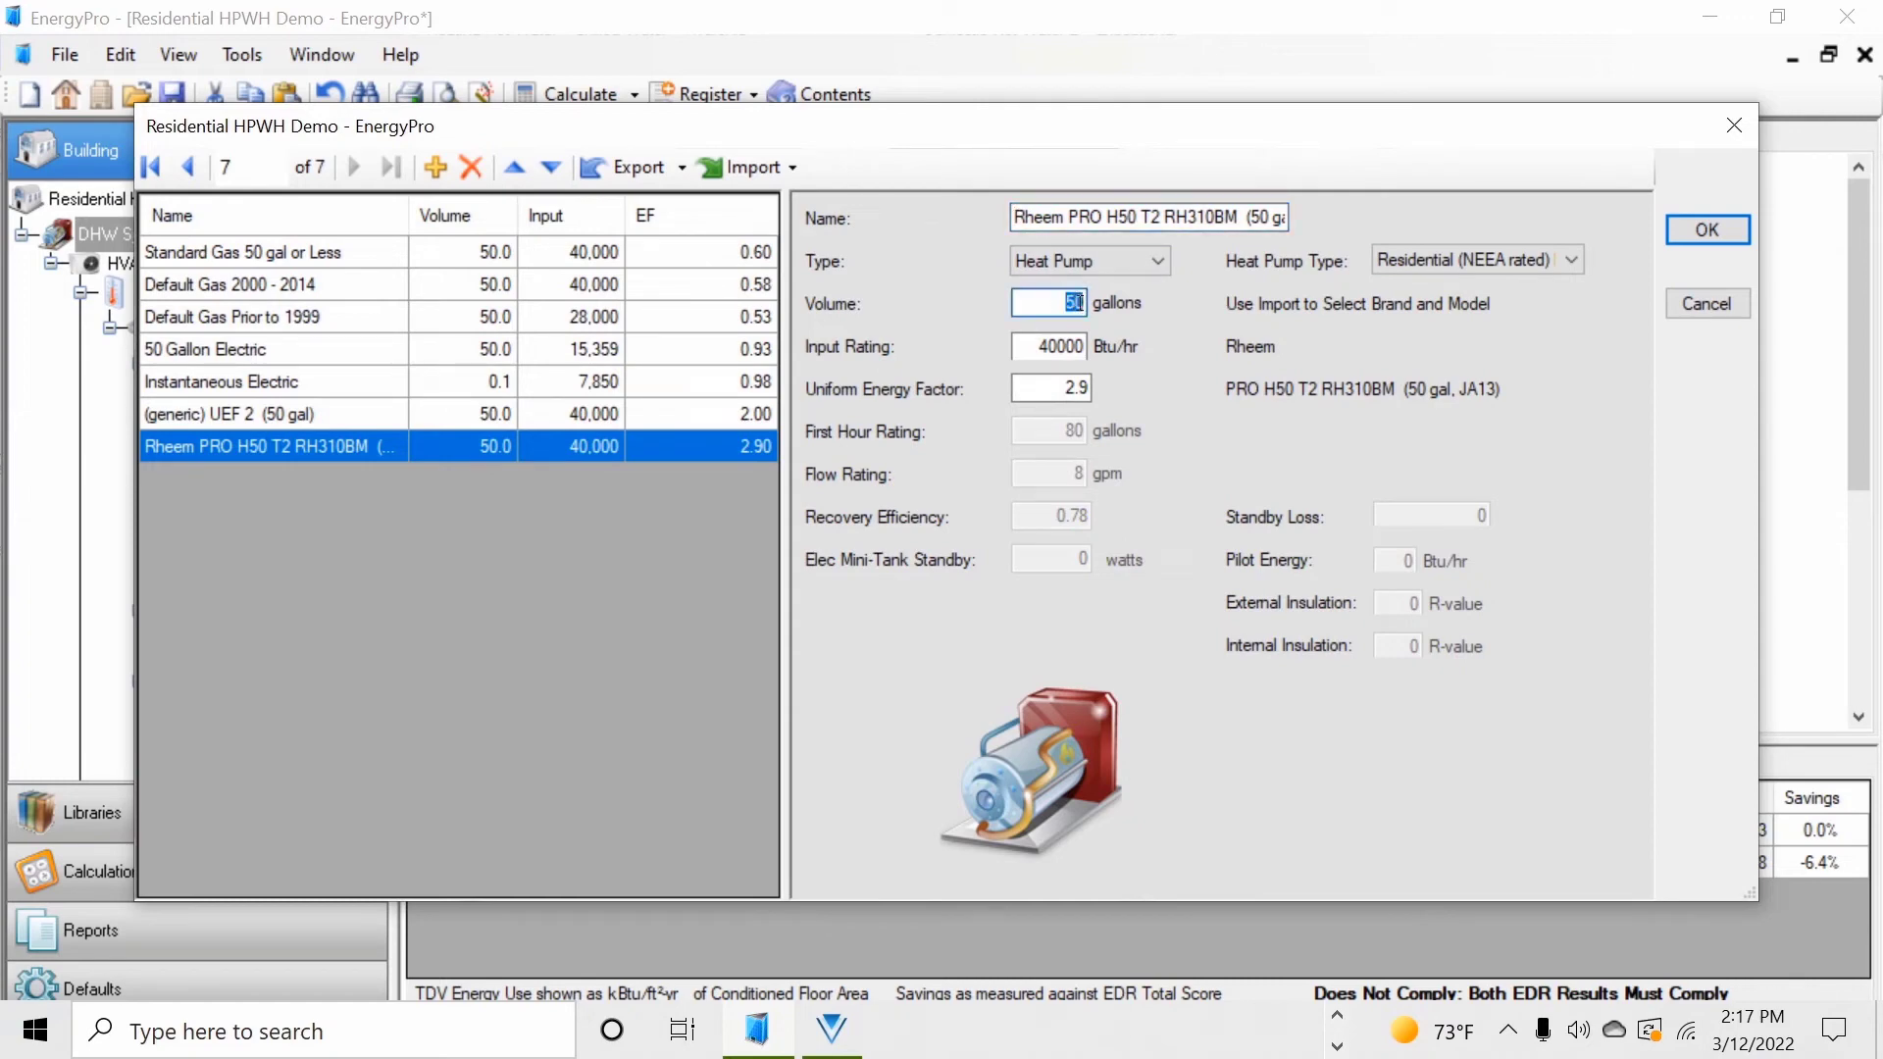
click(1705, 230)
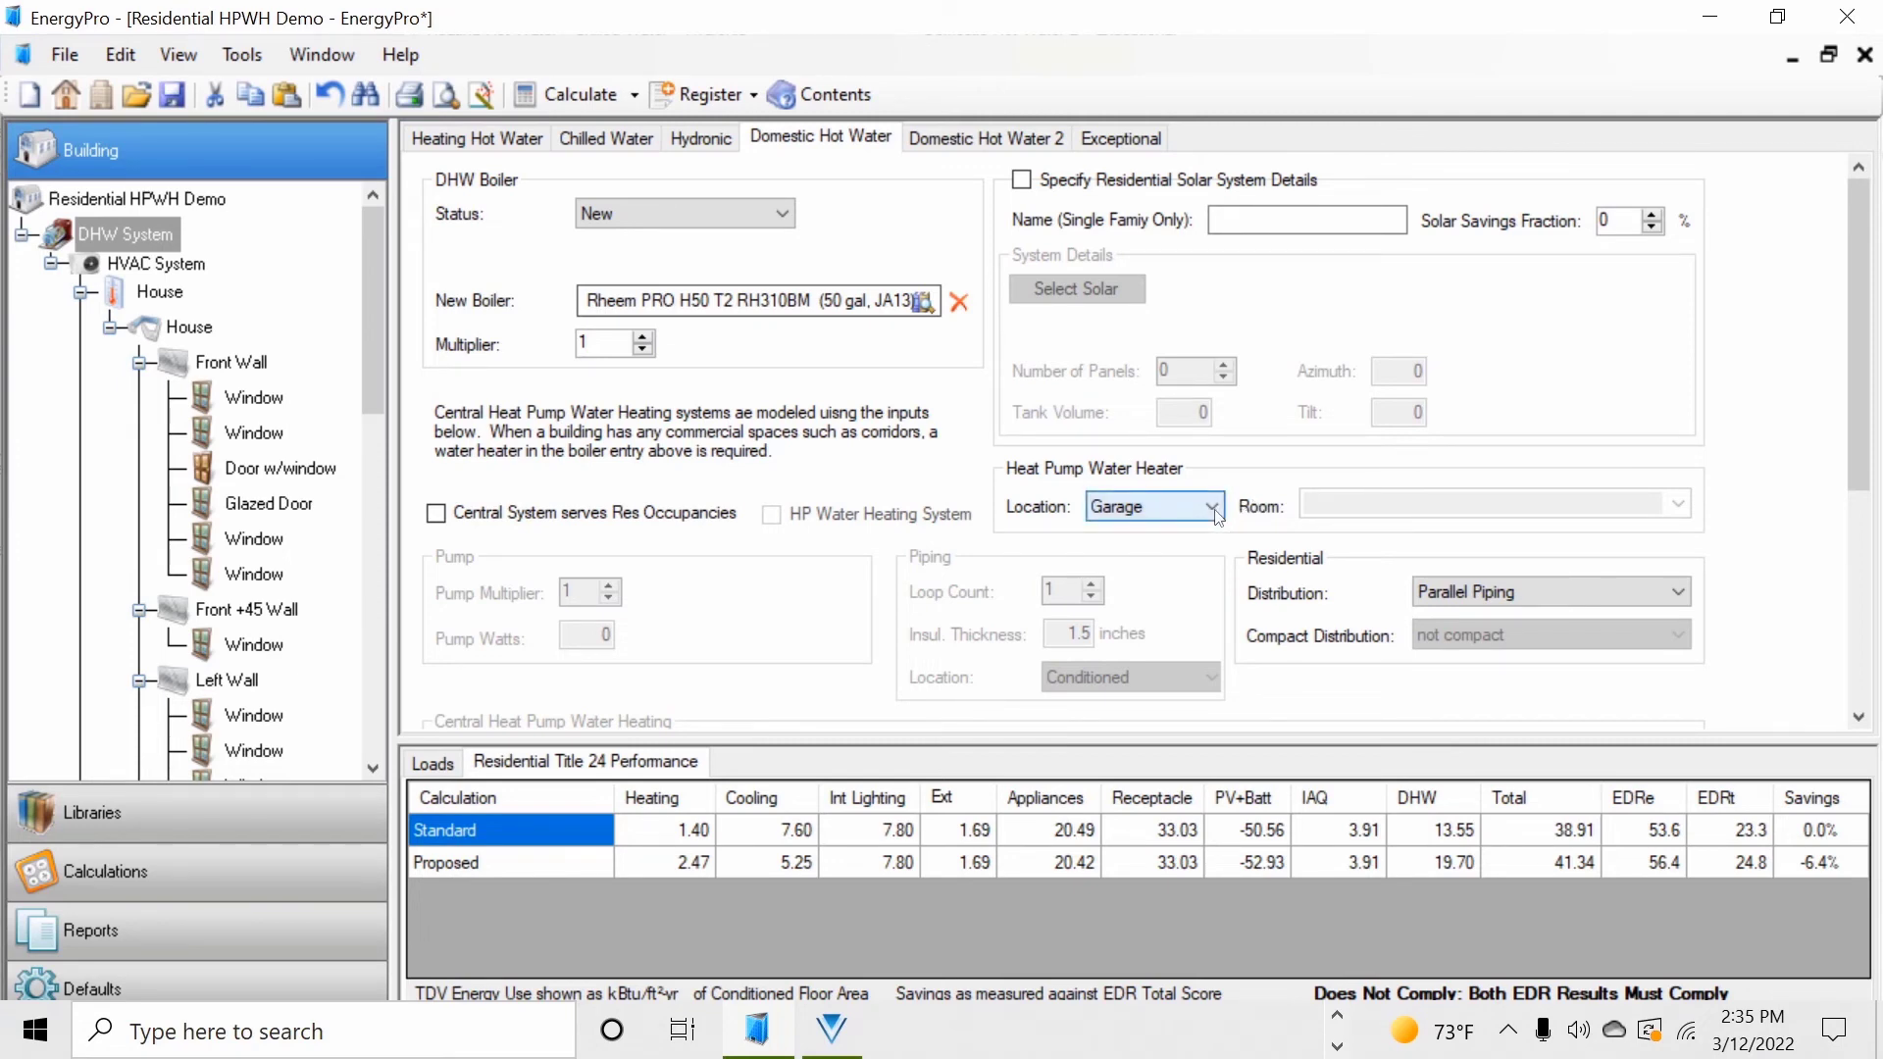
Step: Set the heat pump water heater's location to Outside with no room, after trying Inside and Garage
click(1214, 508)
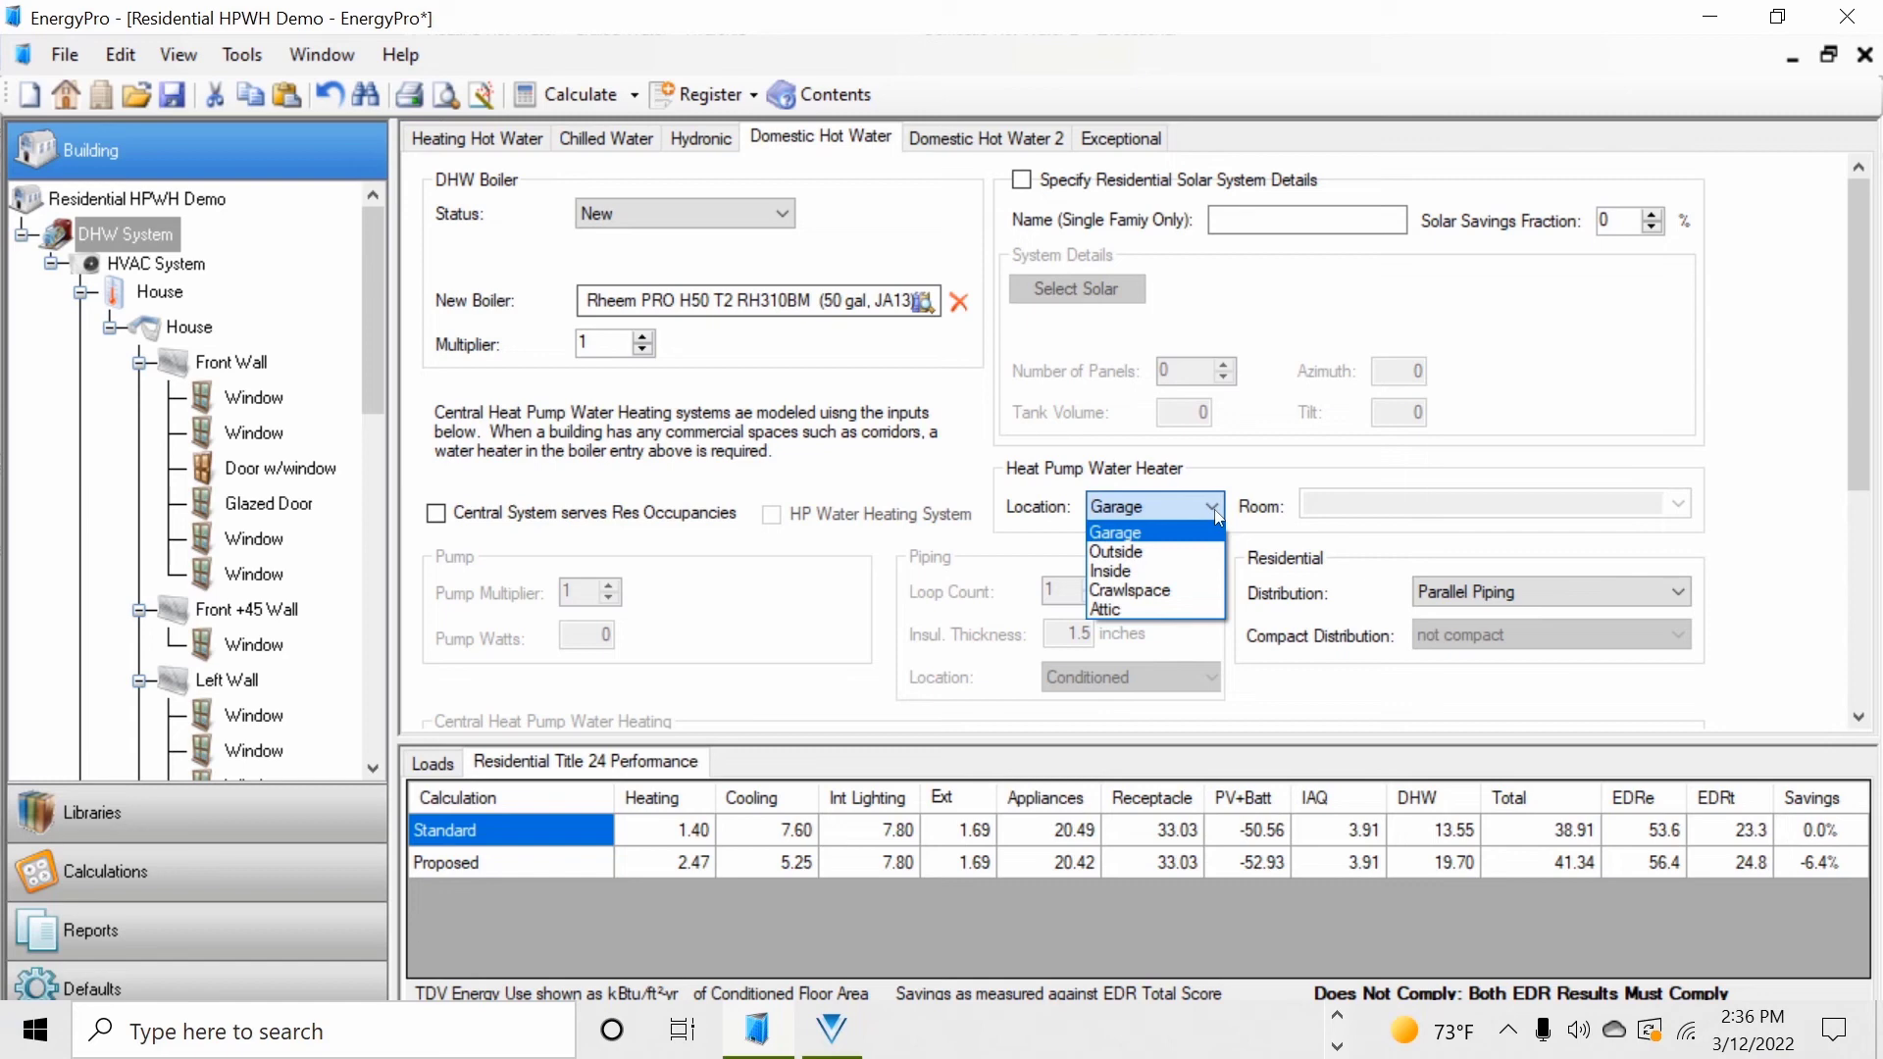
click(1138, 572)
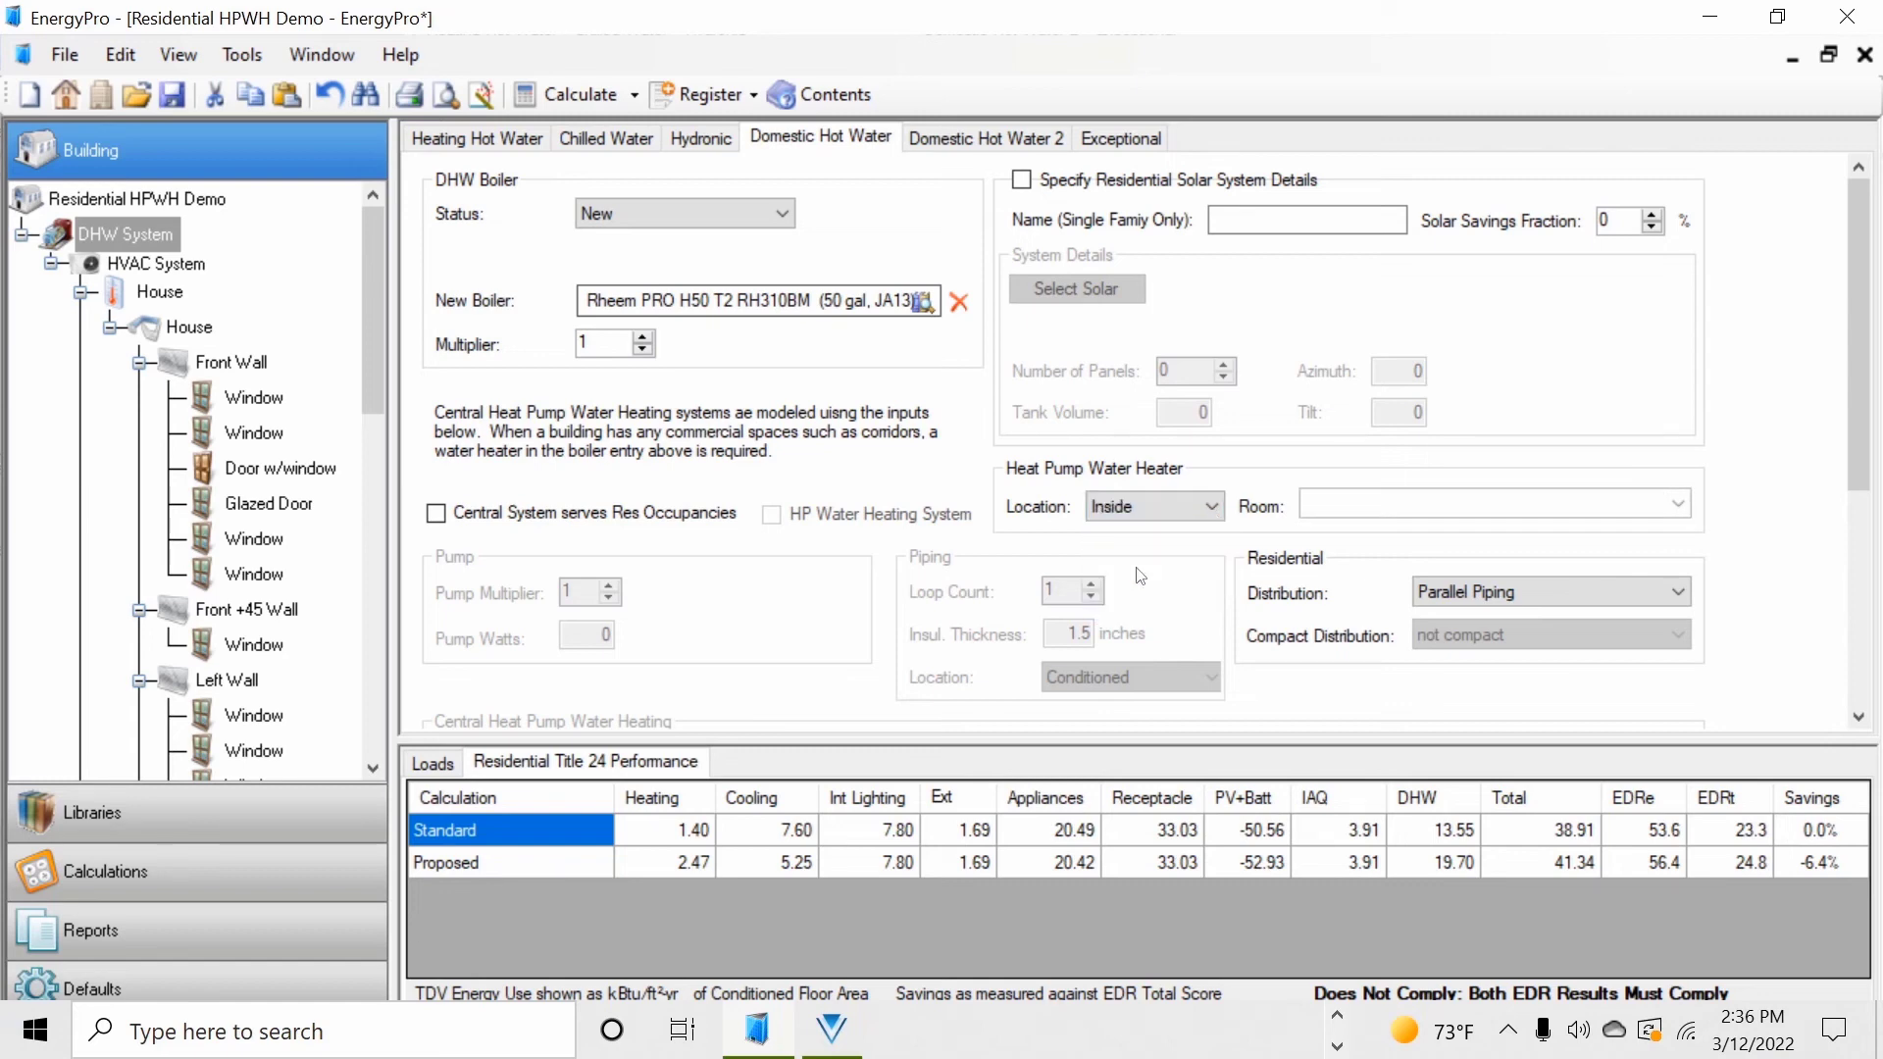
click(1679, 505)
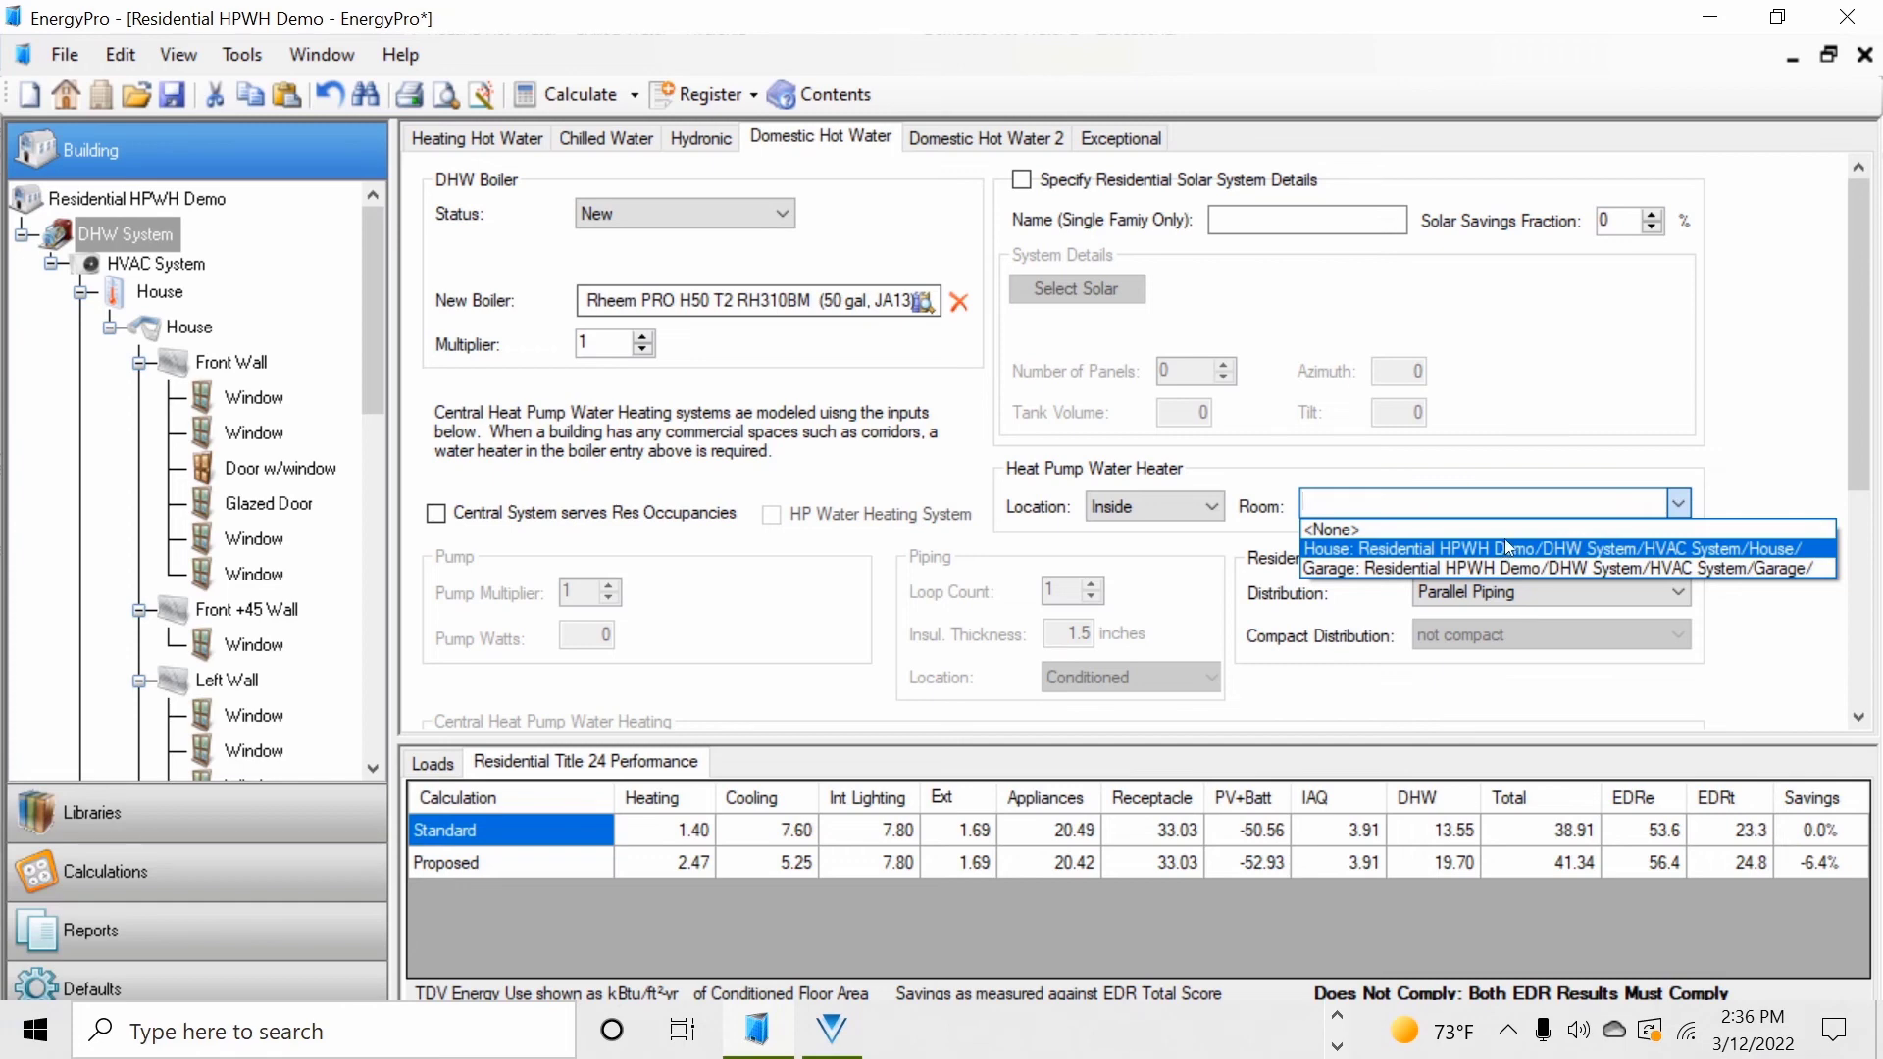
key(Up)
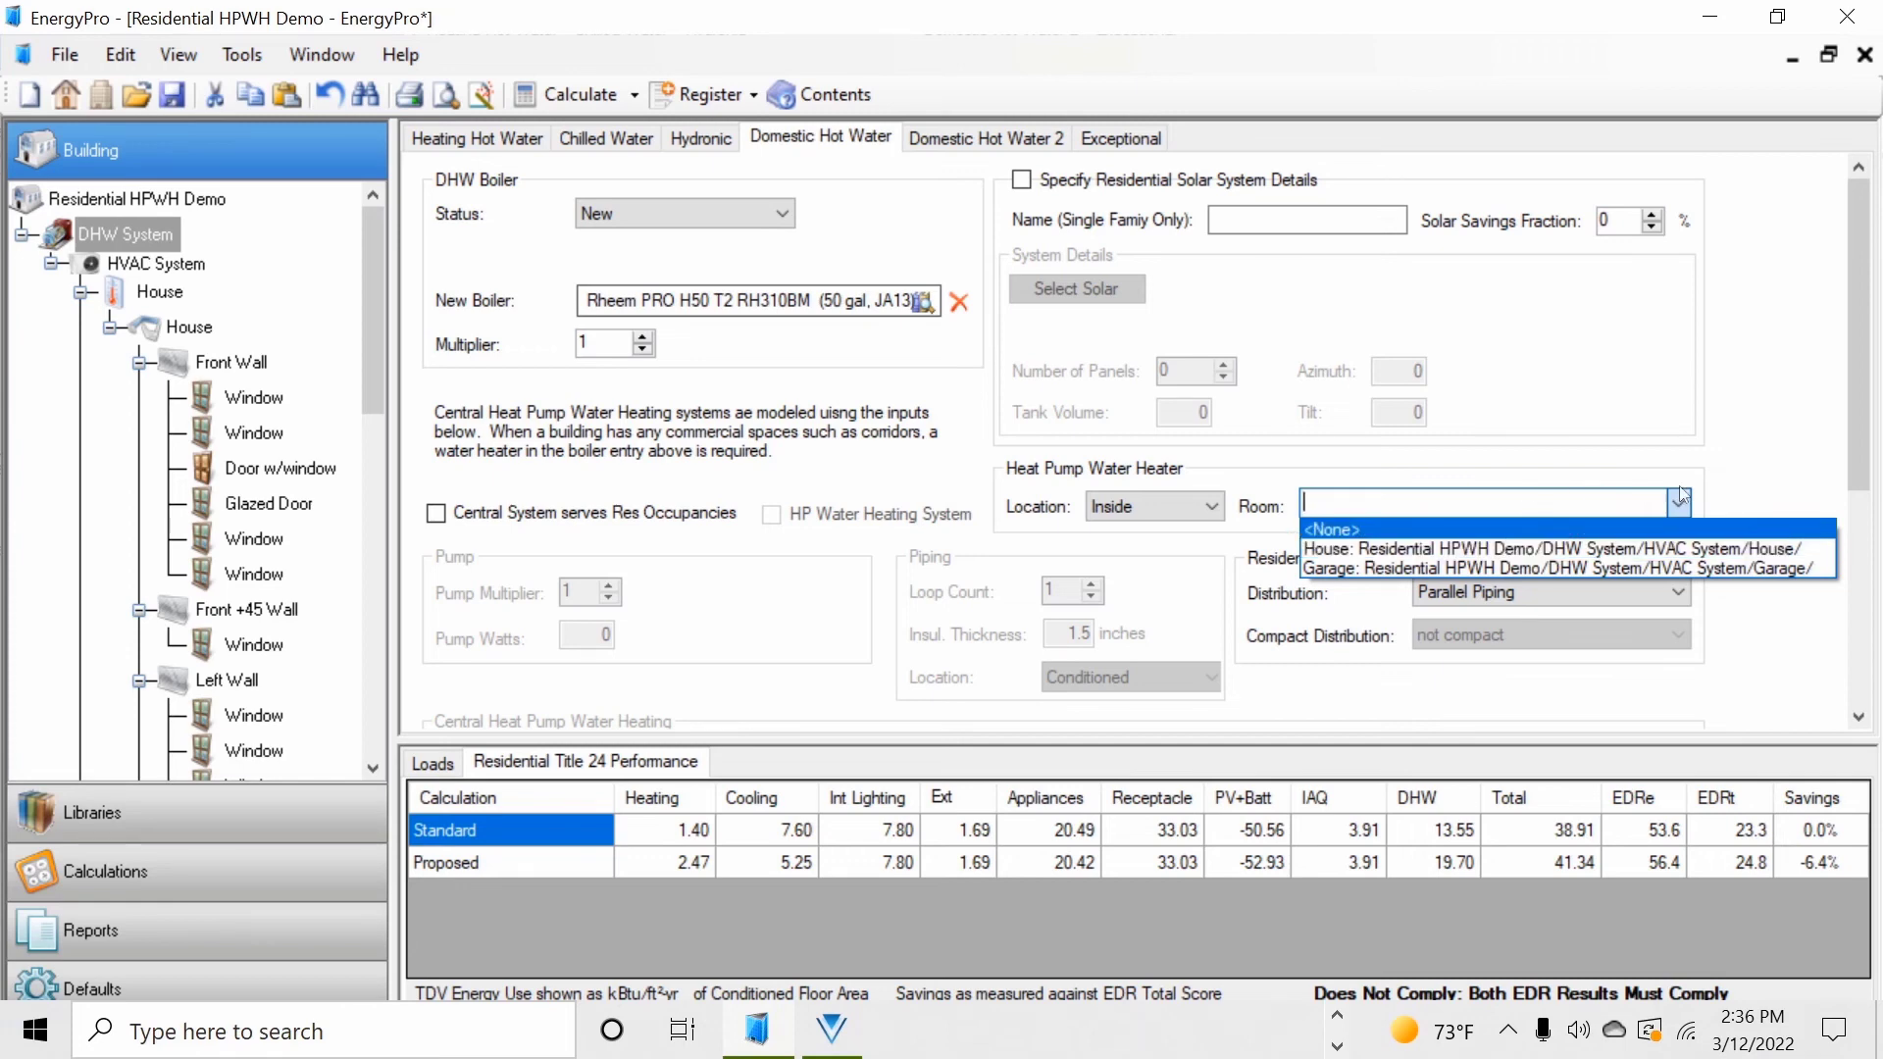
click(1745, 485)
click(1214, 507)
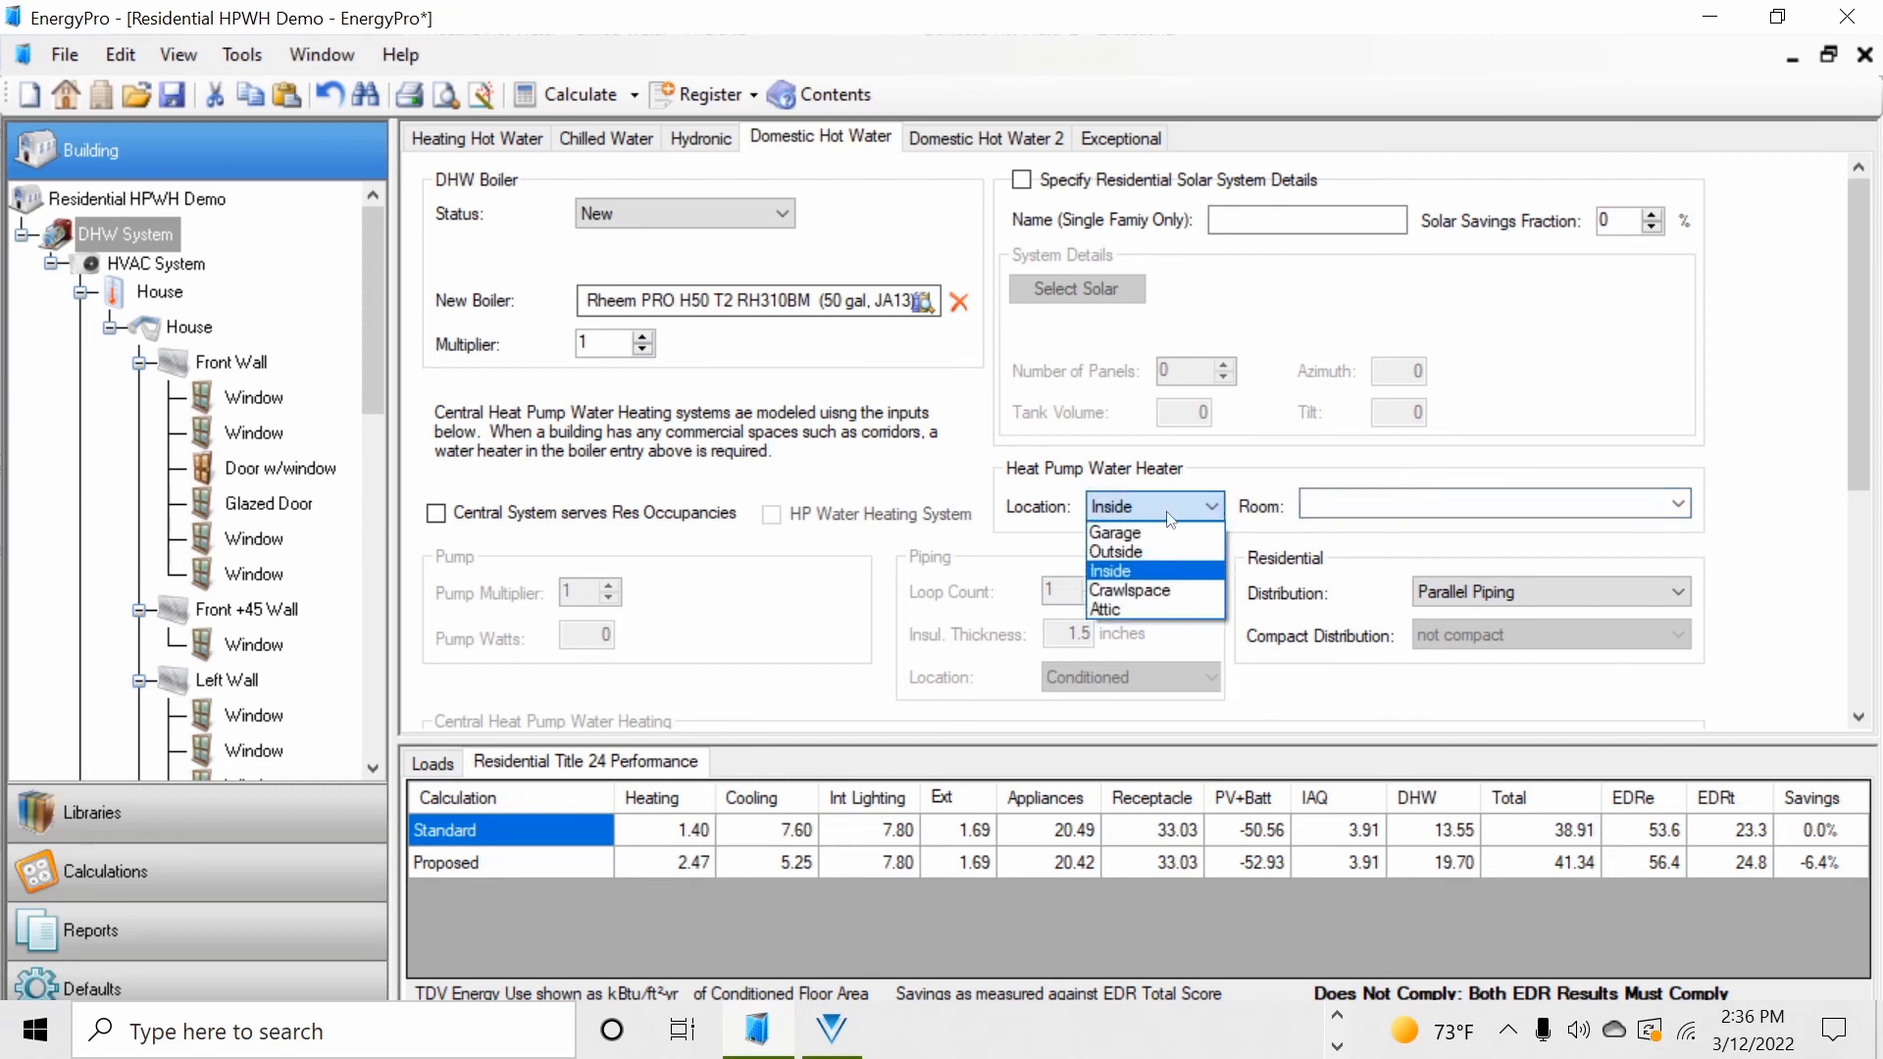
click(1150, 532)
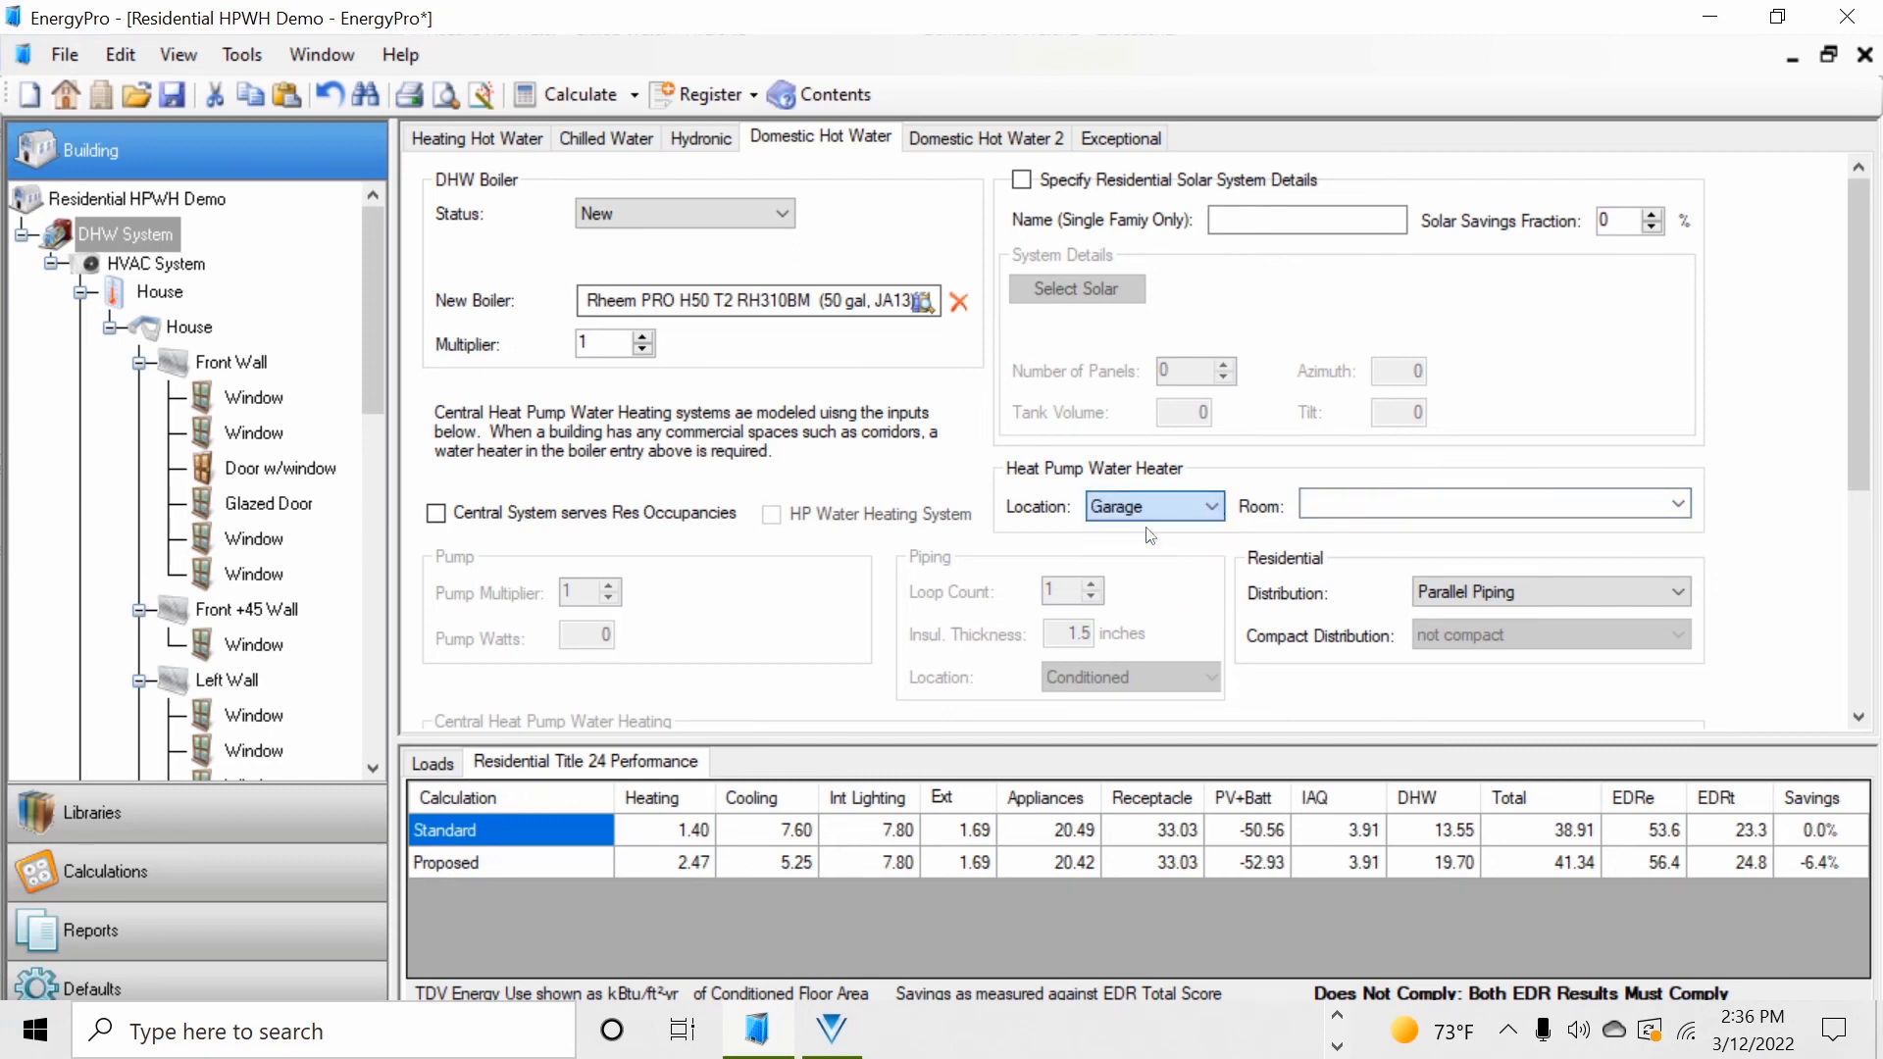
click(1214, 506)
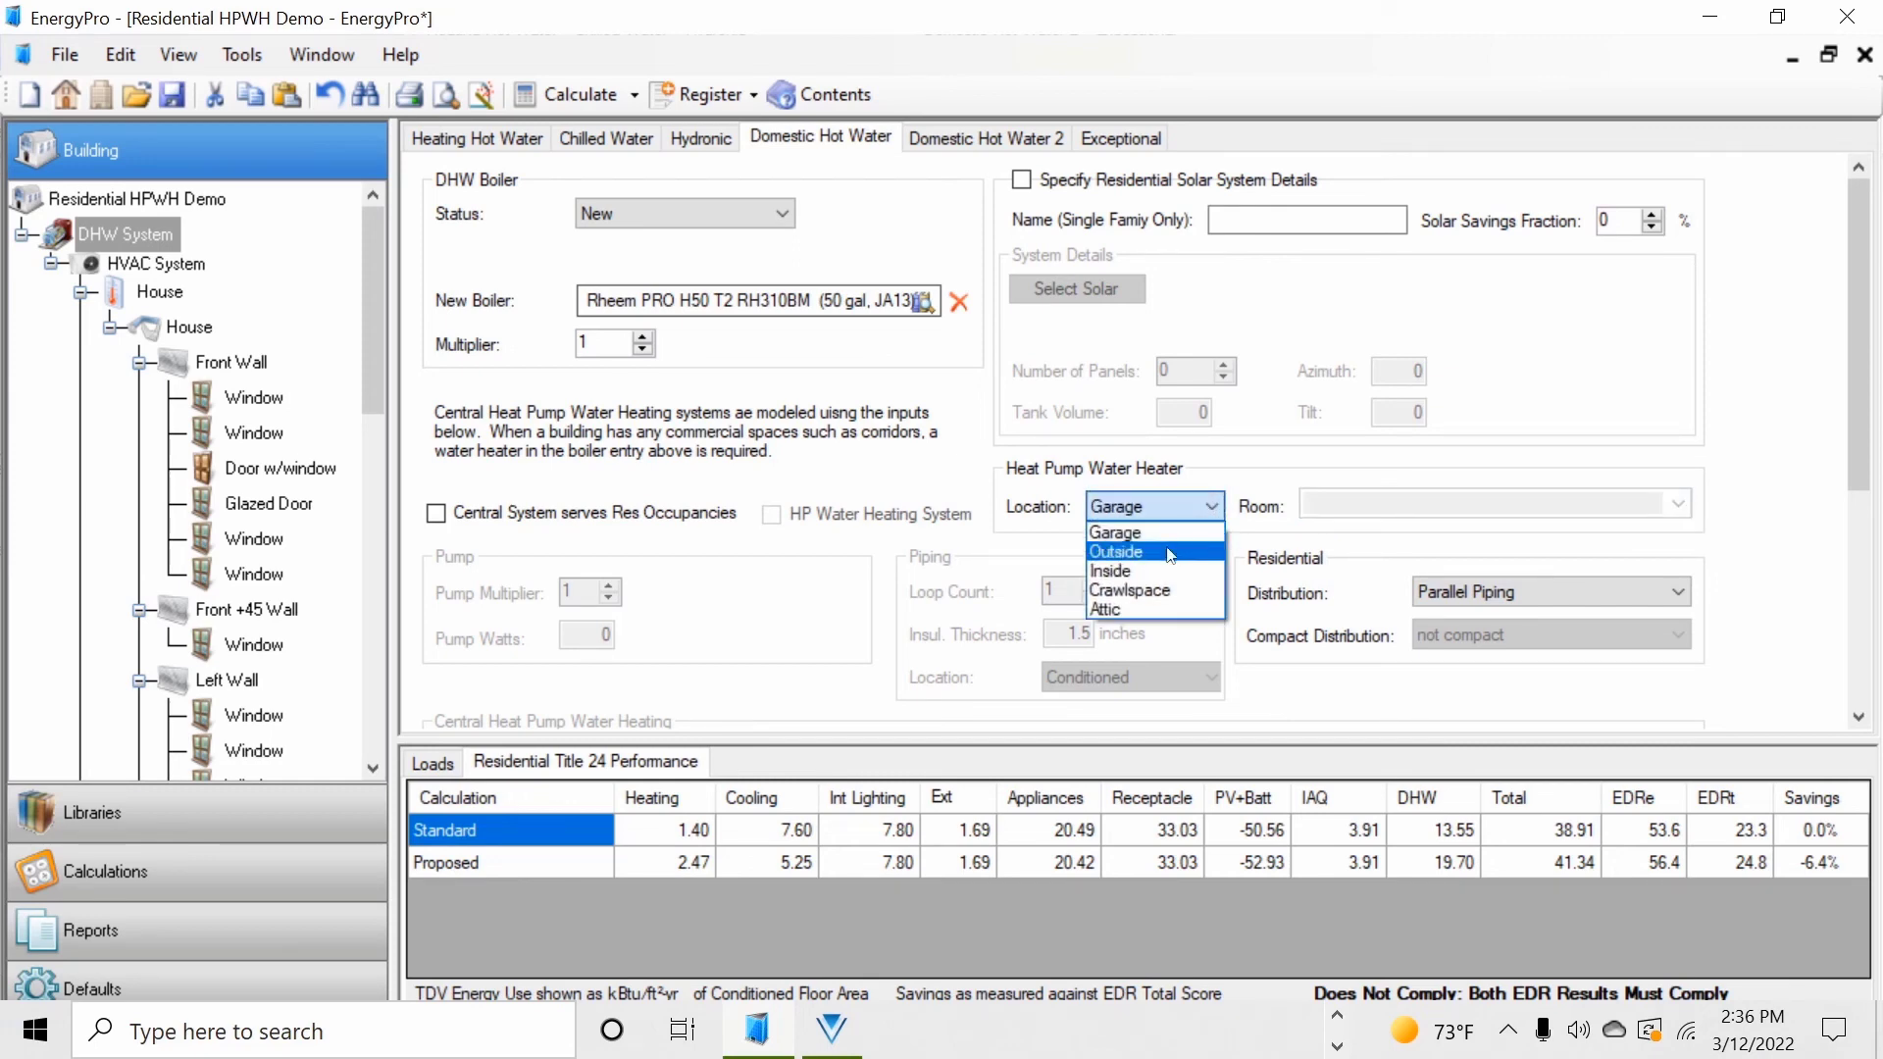
click(1117, 552)
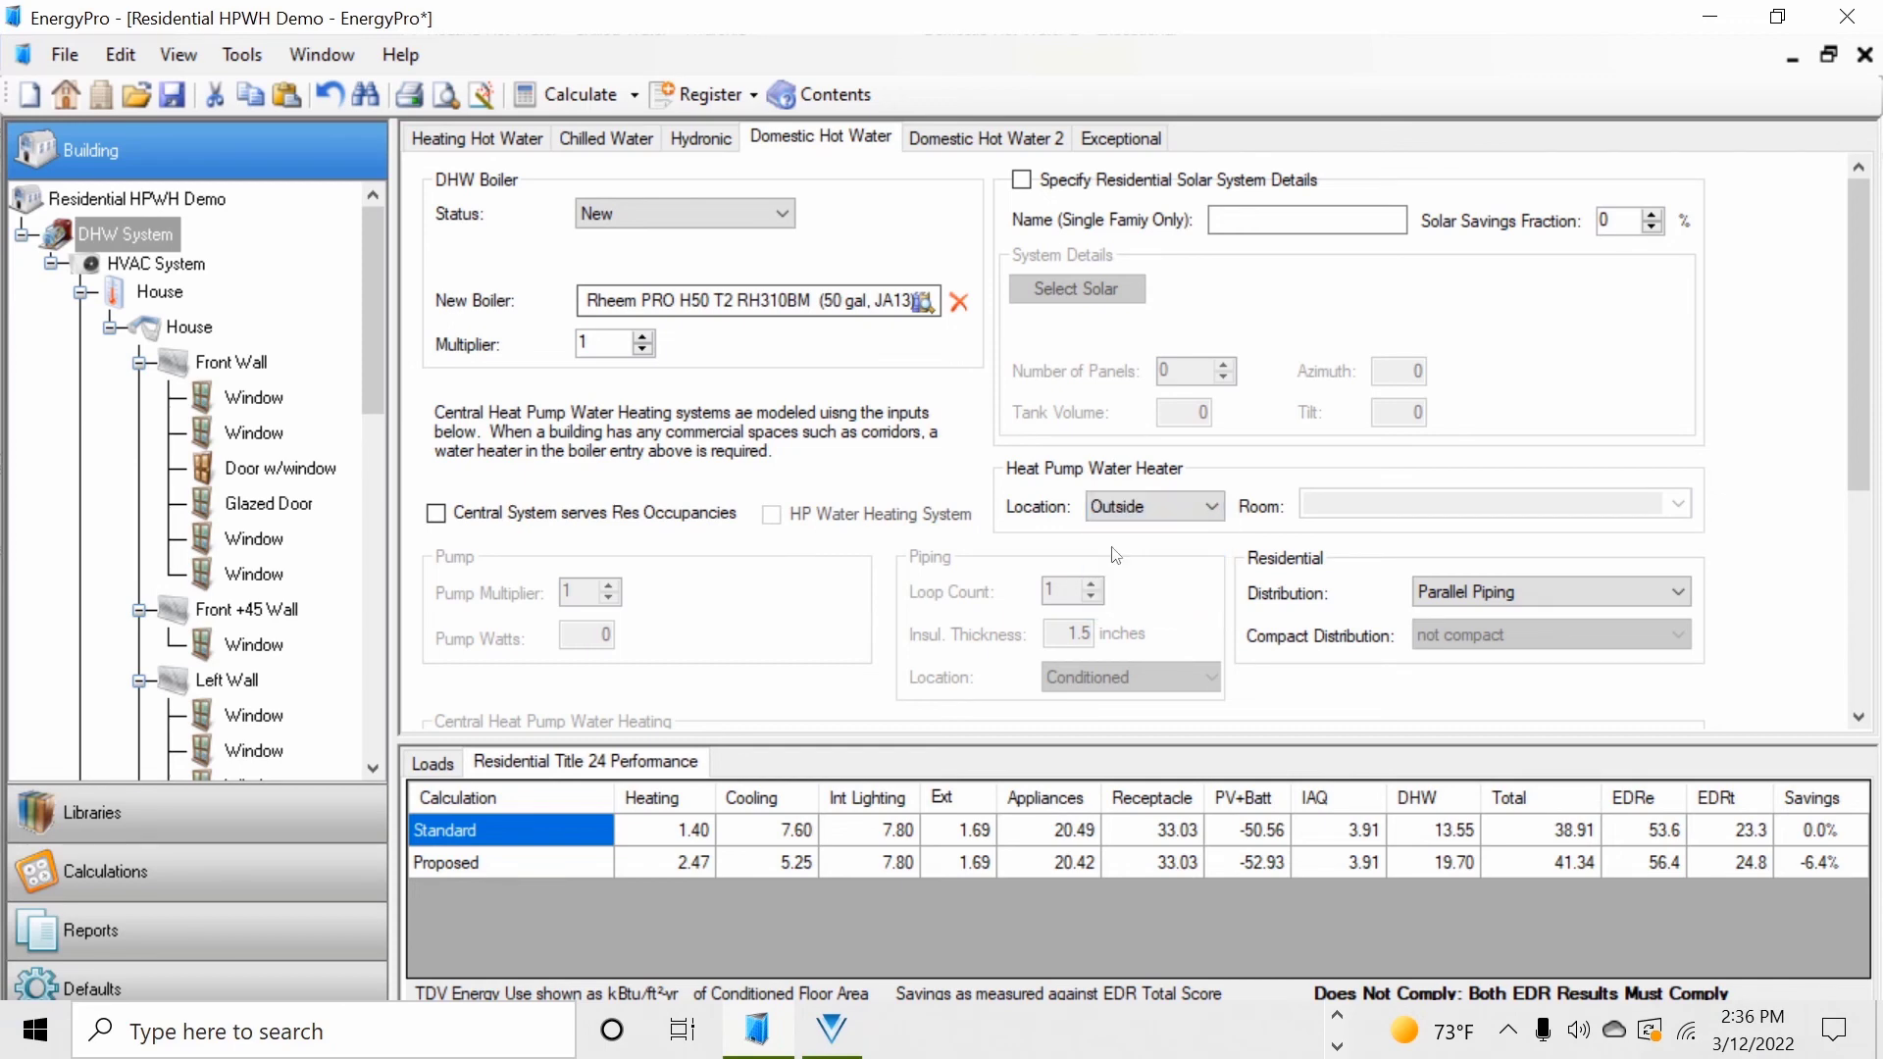